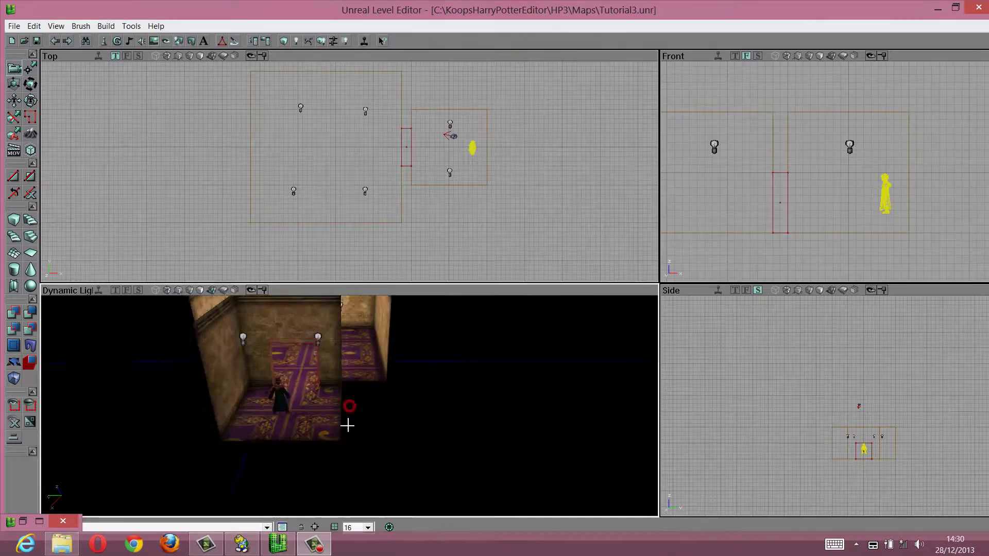
# - Set the grid snapping size to 8
pyautogui.moveTo(351, 406)
pyautogui.mouseDown()
pyautogui.moveTo(371, 426)
pyautogui.moveTo(351, 407)
pyautogui.moveTo(349, 416)
pyautogui.moveTo(349, 393)
pyautogui.moveTo(354, 409)
pyautogui.moveTo(359, 395)
pyautogui.moveTo(349, 415)
pyautogui.moveTo(353, 390)
pyautogui.mouseUp()
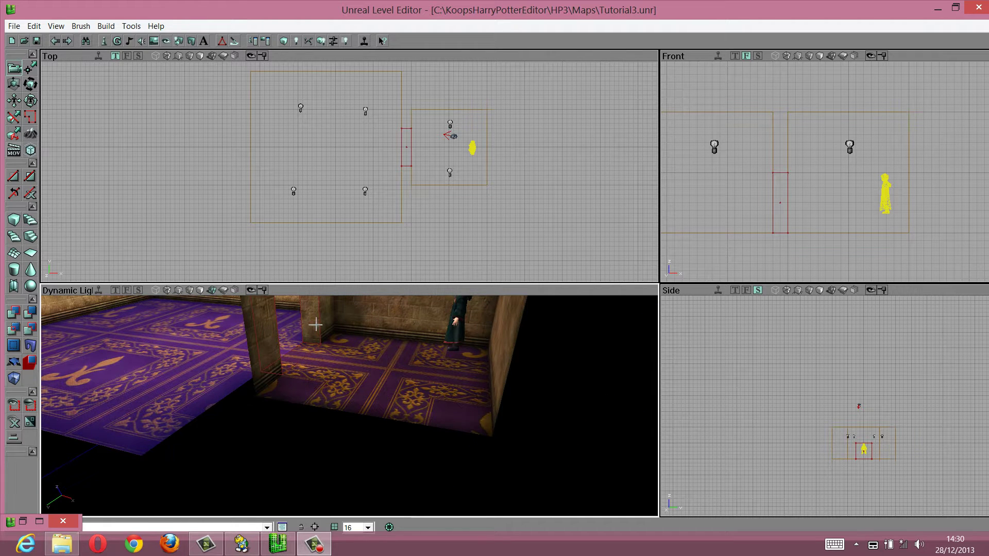
pyautogui.moveTo(316, 325); pyautogui.dragTo(339, 339)
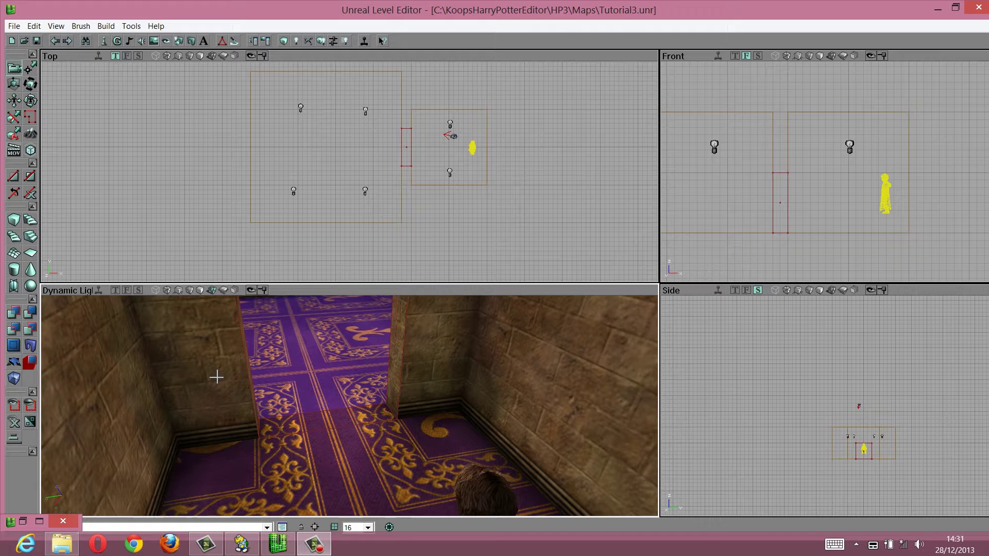
pyautogui.moveTo(303, 465); pyautogui.dragTo(350, 408)
pyautogui.moveTo(330, 492); pyautogui.dragTo(458, 374)
pyautogui.moveTo(88, 353); pyautogui.dragTo(348, 406)
pyautogui.moveTo(212, 90); pyautogui.dragTo(349, 172, button='right')
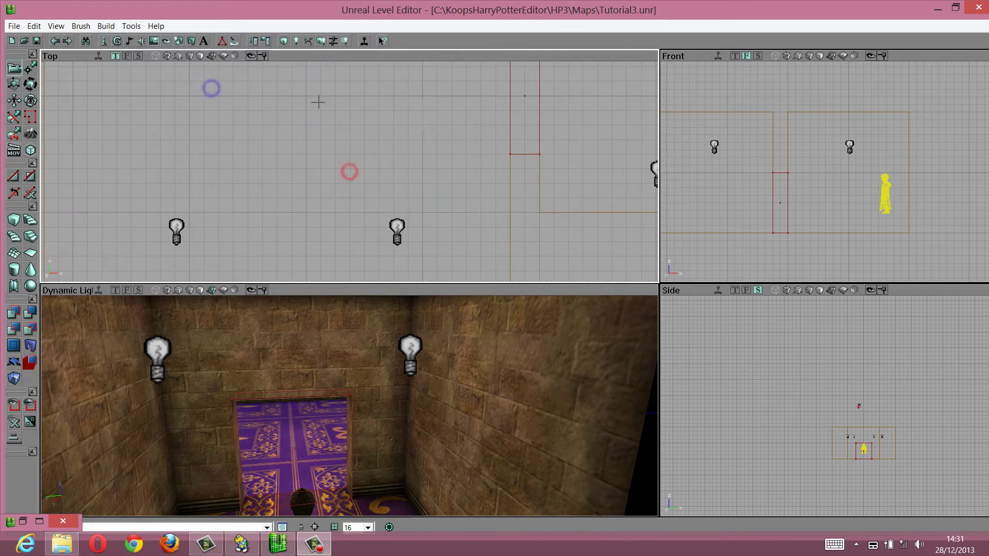
pyautogui.moveTo(422, 124); pyautogui.dragTo(317, 173)
pyautogui.scroll(1, 350, 172)
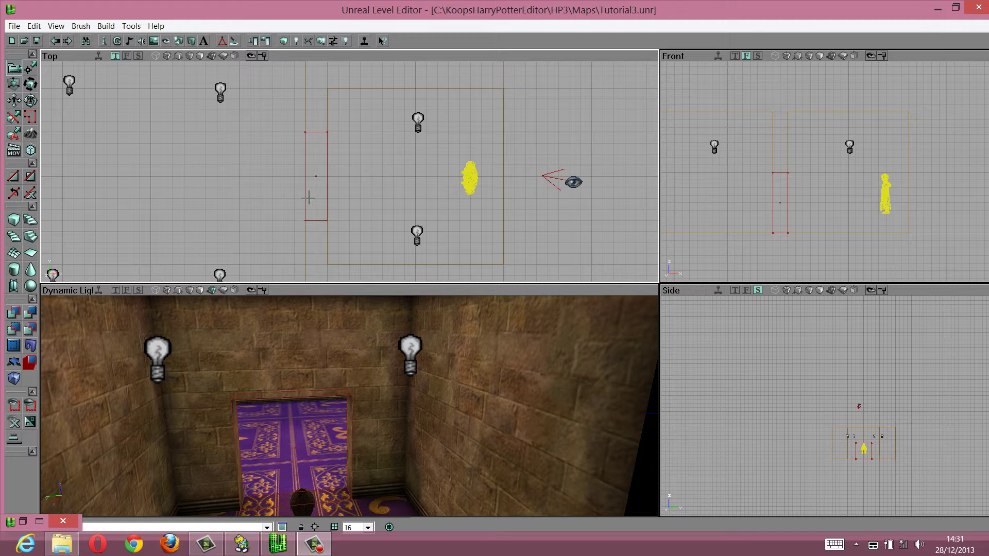
pyautogui.click(369, 528)
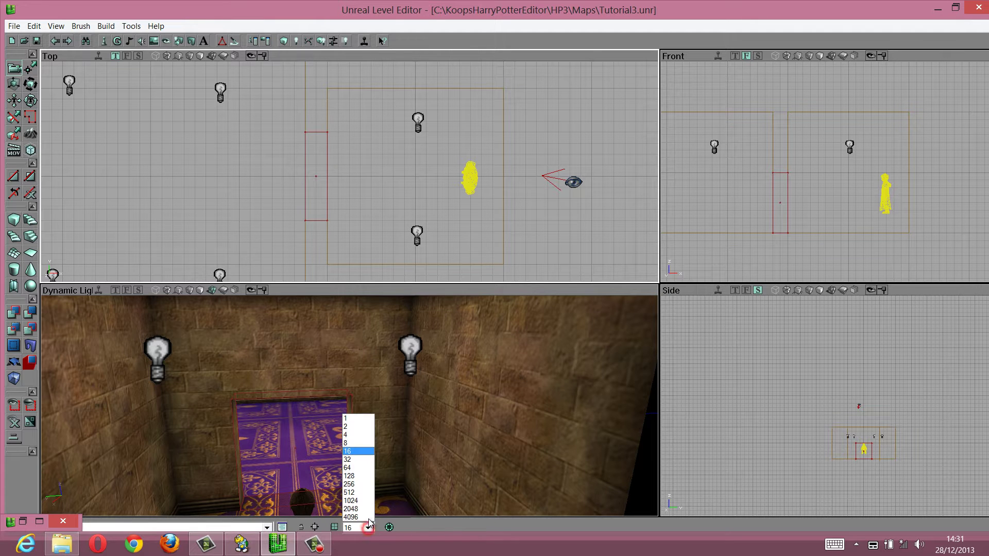
pyautogui.click(363, 448)
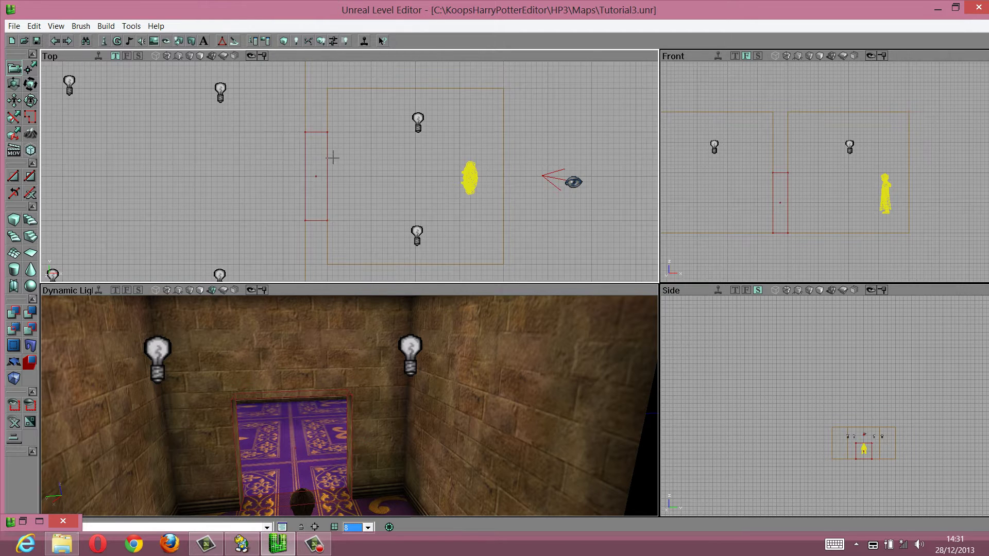
# - Rebuild the cube builder brush with Breadth 1 as a thin slab
pyautogui.scroll(5, 333, 161)
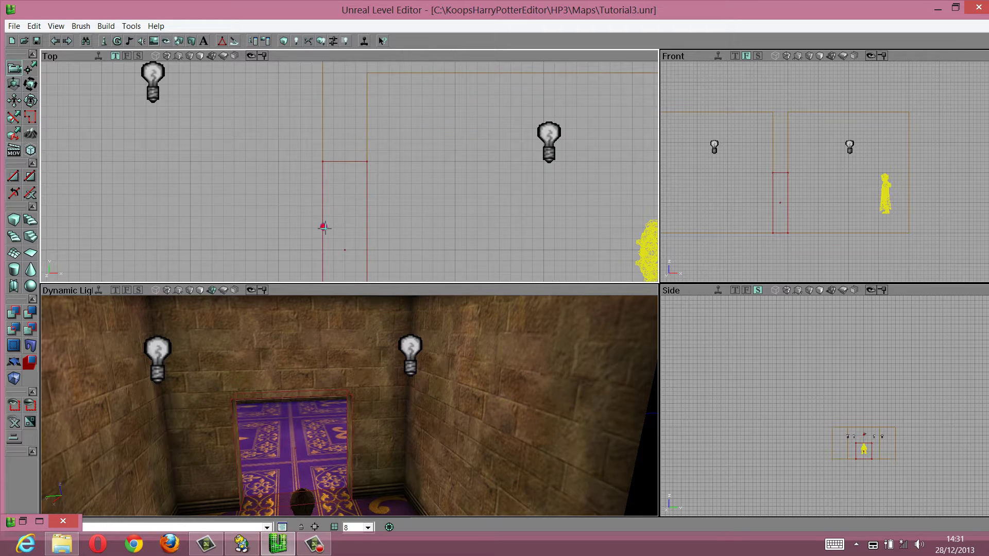
pyautogui.scroll(-5, 324, 227)
pyautogui.scroll(2, 309, 237)
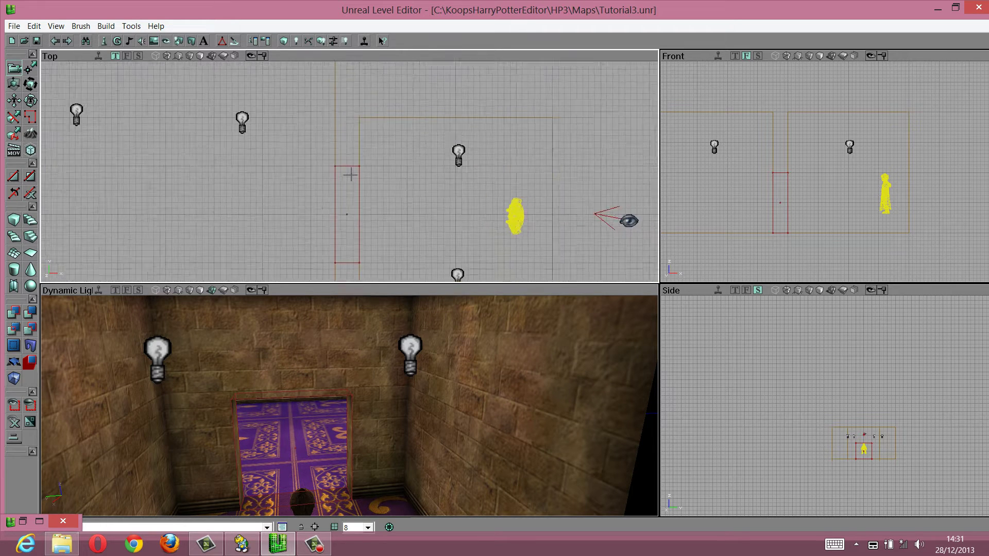
pyautogui.rightClick(19, 226)
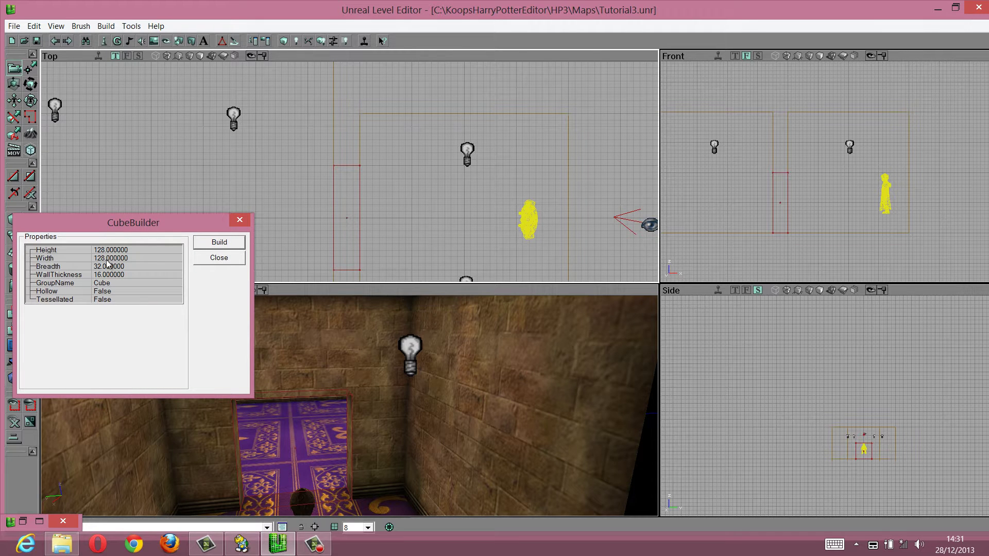
pyautogui.click(116, 267)
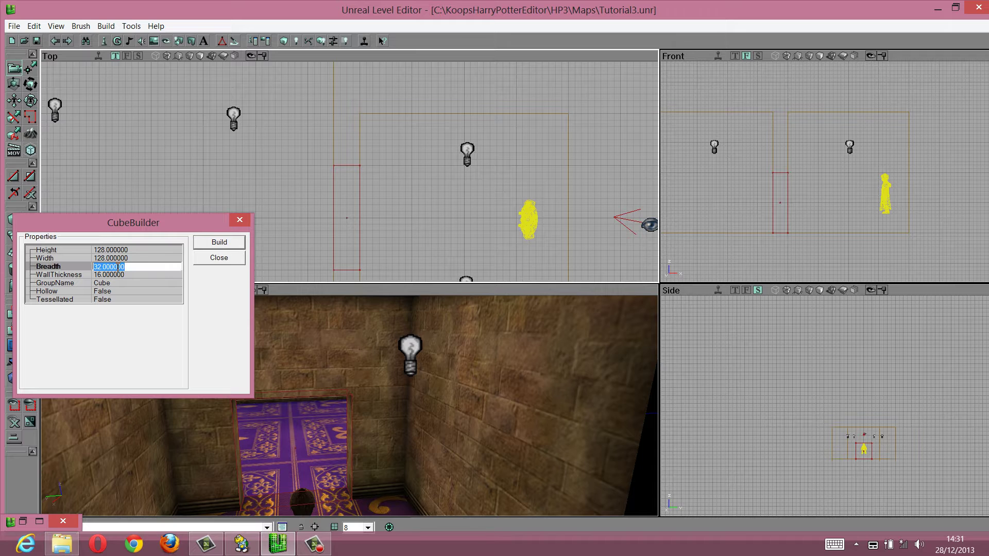
pyautogui.write('16')
pyautogui.click(215, 243)
pyautogui.click(218, 257)
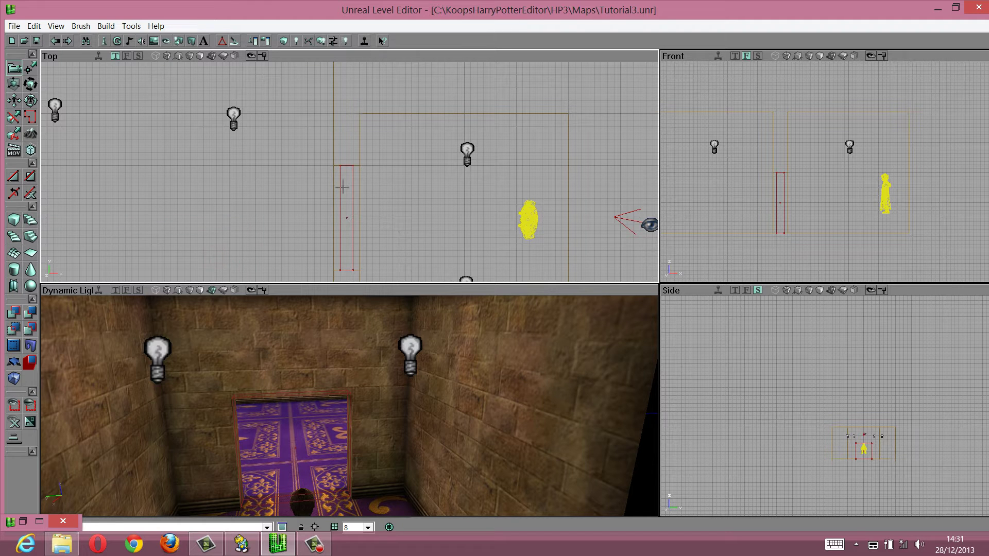
# - Drag the thin builder brush into position in the Front view
pyautogui.click(339, 185)
pyautogui.scroll(-5, 446, 251)
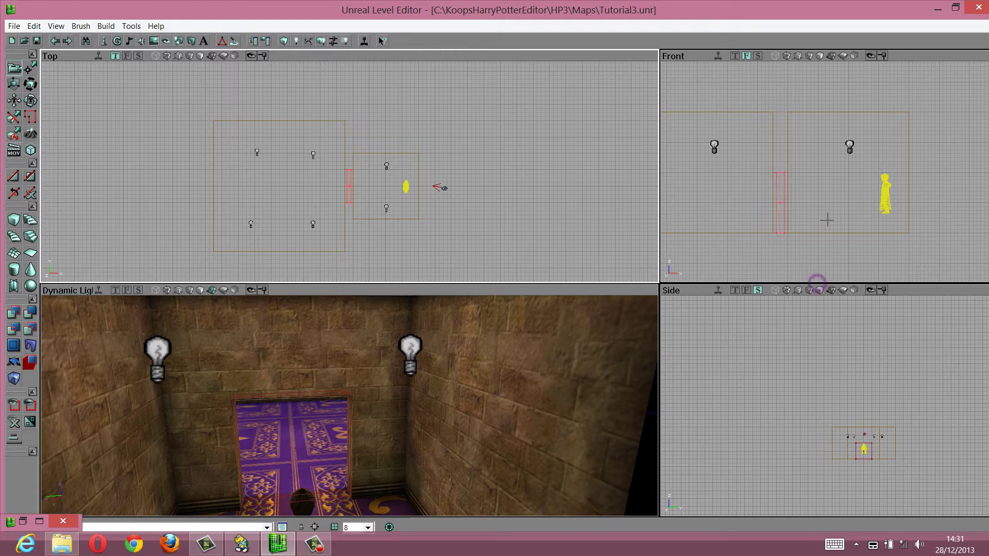
pyautogui.scroll(-1, 828, 171)
pyautogui.scroll(-1, 828, 171)
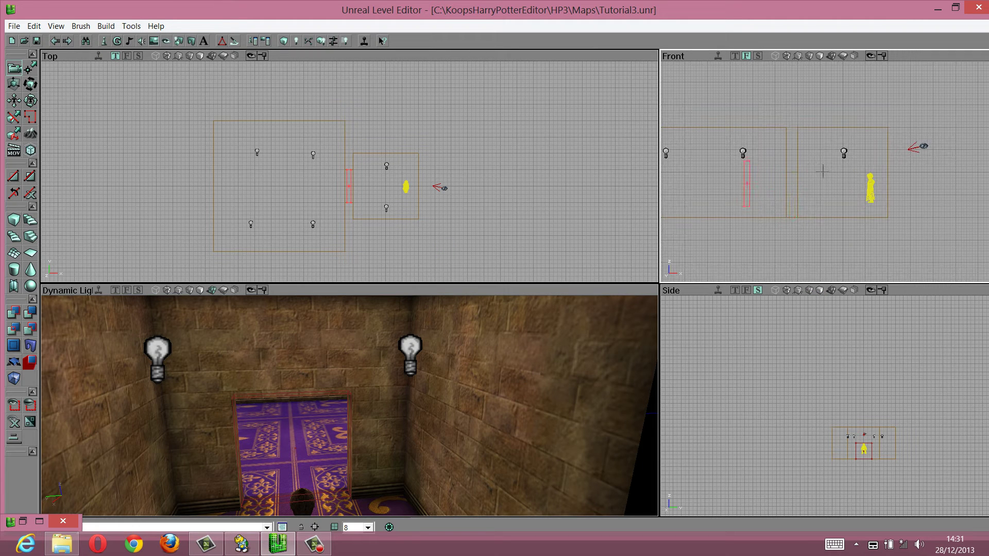
pyautogui.keyDown('ctrl'); pyautogui.moveTo(827, 172); pyautogui.dragTo(824, 209); pyautogui.keyUp('ctrl')
pyautogui.moveTo(336, 207)
pyautogui.mouseDown(button='right')
pyautogui.moveTo(351, 165)
pyautogui.moveTo(335, 208)
pyautogui.mouseUp(button='right')
pyautogui.moveTo(447, 349); pyautogui.dragTo(424, 333)
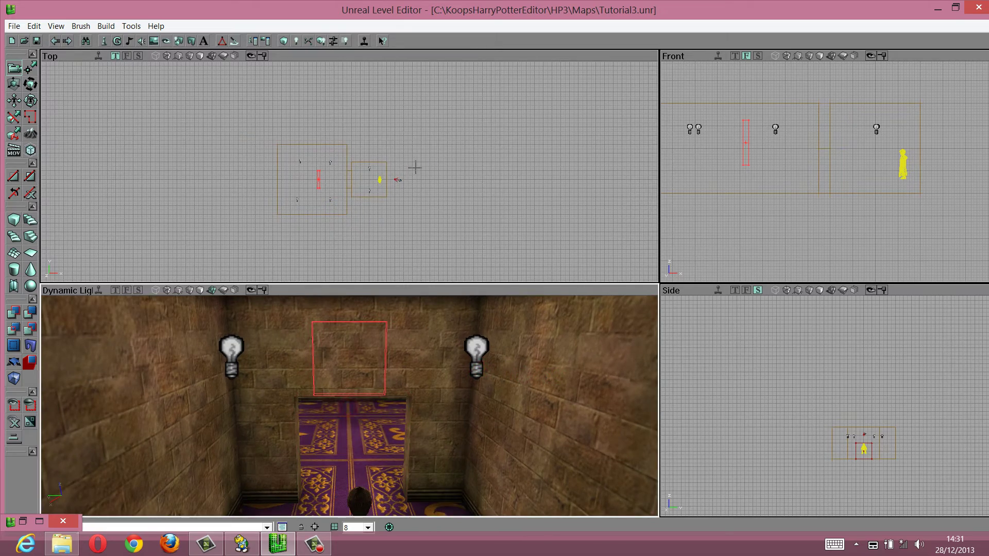
pyautogui.moveTo(348, 375); pyautogui.dragTo(349, 403)
pyautogui.moveTo(348, 404); pyautogui.dragTo(349, 408, button='right')
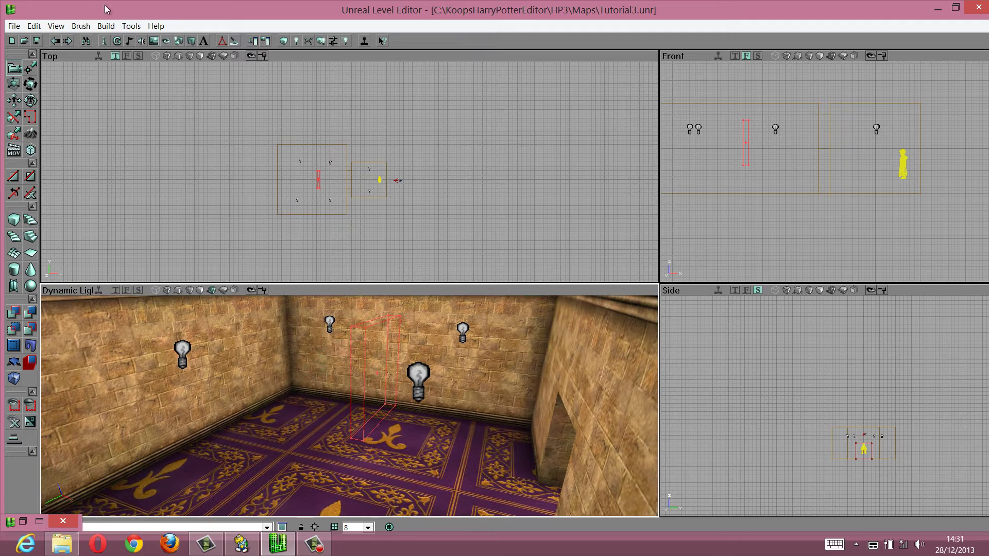
# - Select the PlasterCream1 texture from HP3_Walls > Walls
pyautogui.click(154, 41)
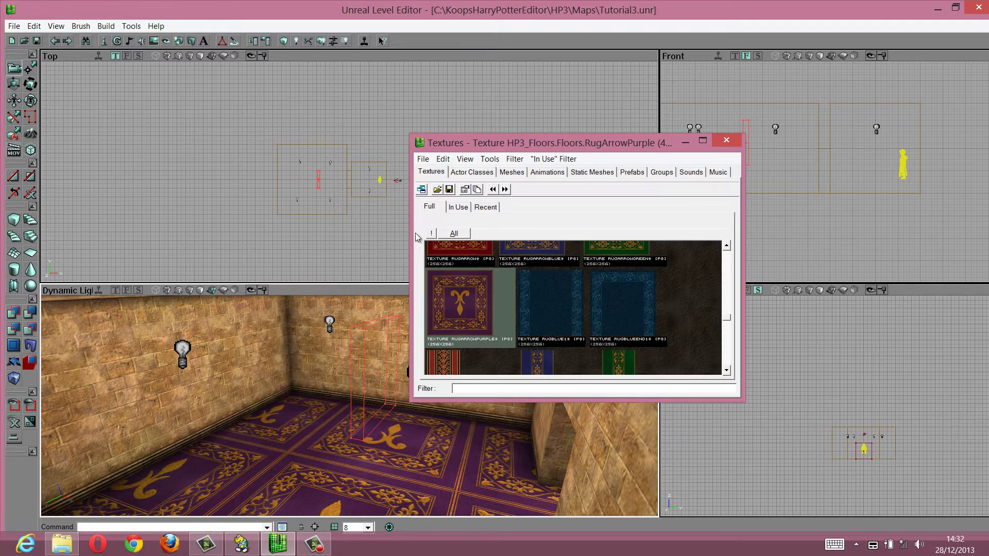
pyautogui.click(452, 223)
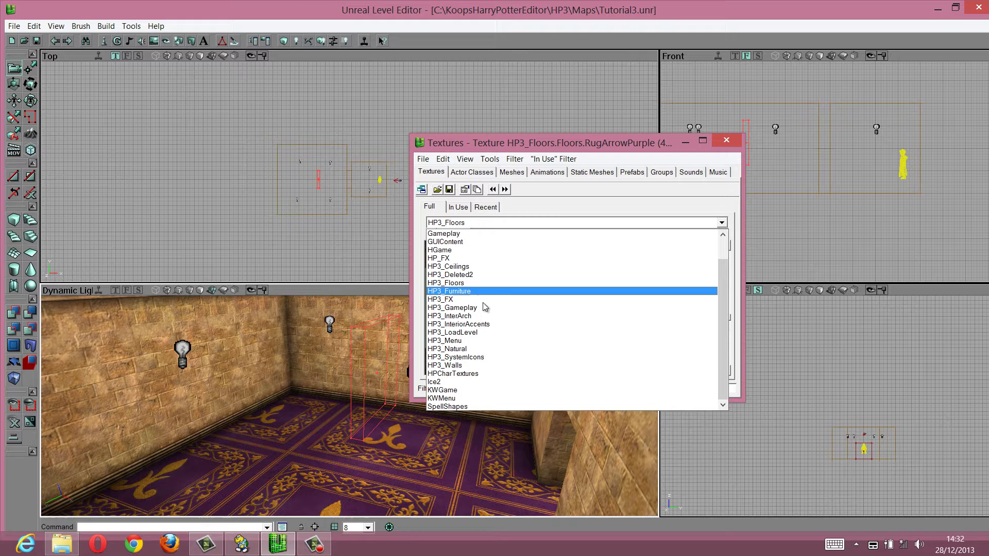
pyautogui.click(464, 365)
pyautogui.click(493, 235)
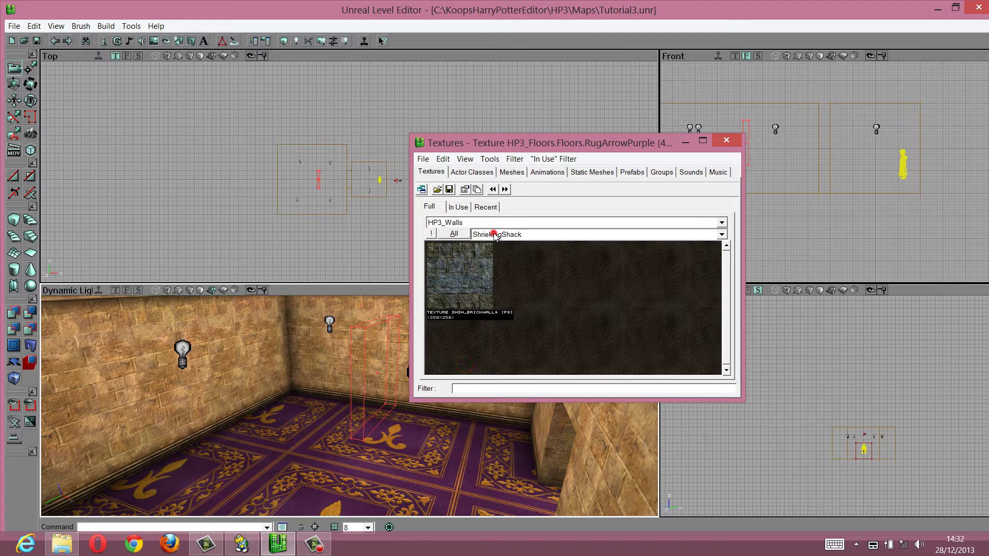
pyautogui.click(491, 254)
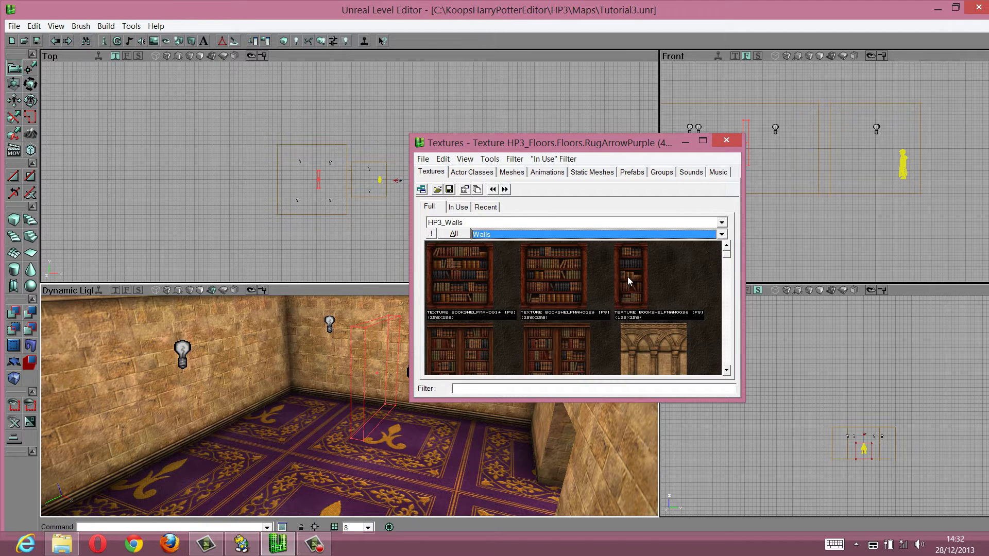
pyautogui.moveTo(730, 259); pyautogui.dragTo(728, 306)
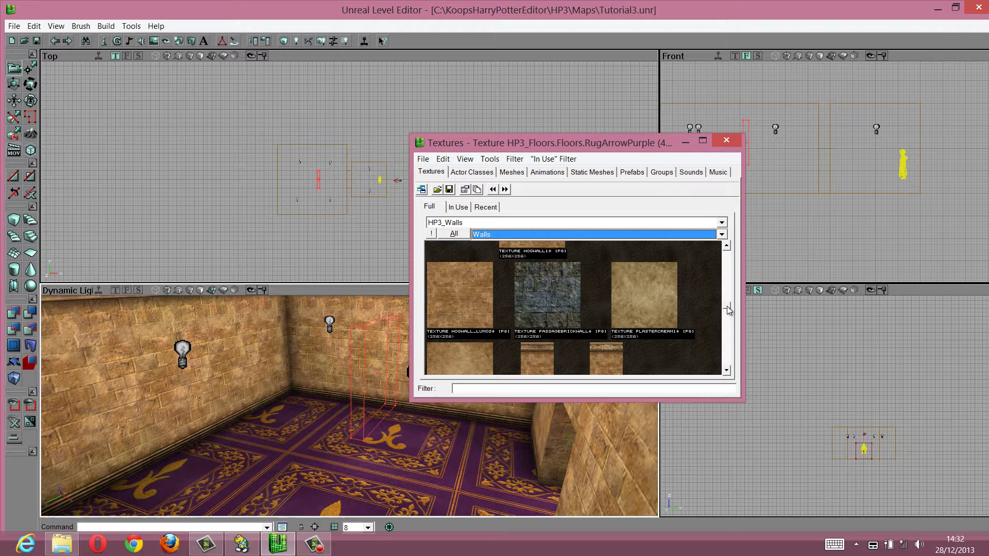
pyautogui.click(664, 314)
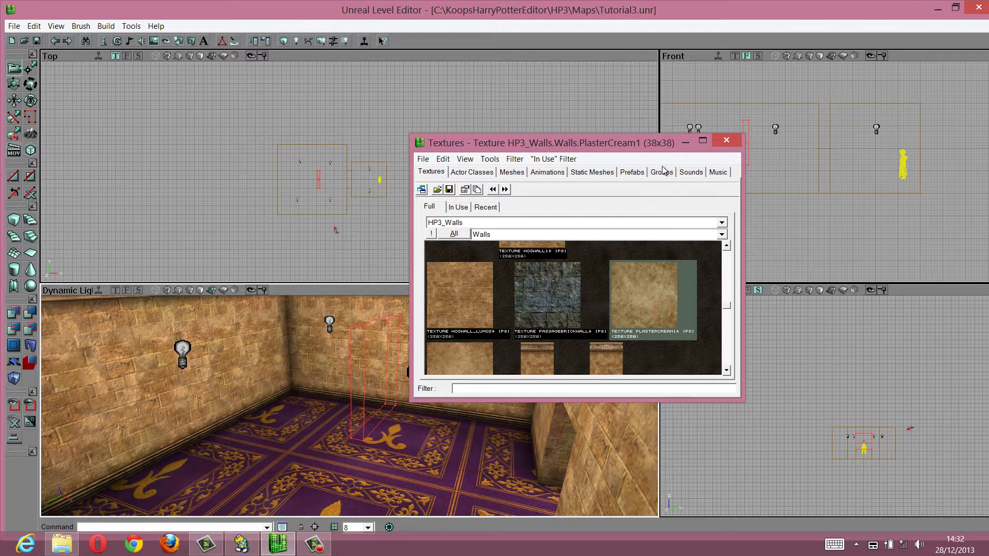
pyautogui.click(685, 142)
# - CSG Add the slab to the level as a solid textured block
pyautogui.moveTo(502, 402); pyautogui.dragTo(490, 416)
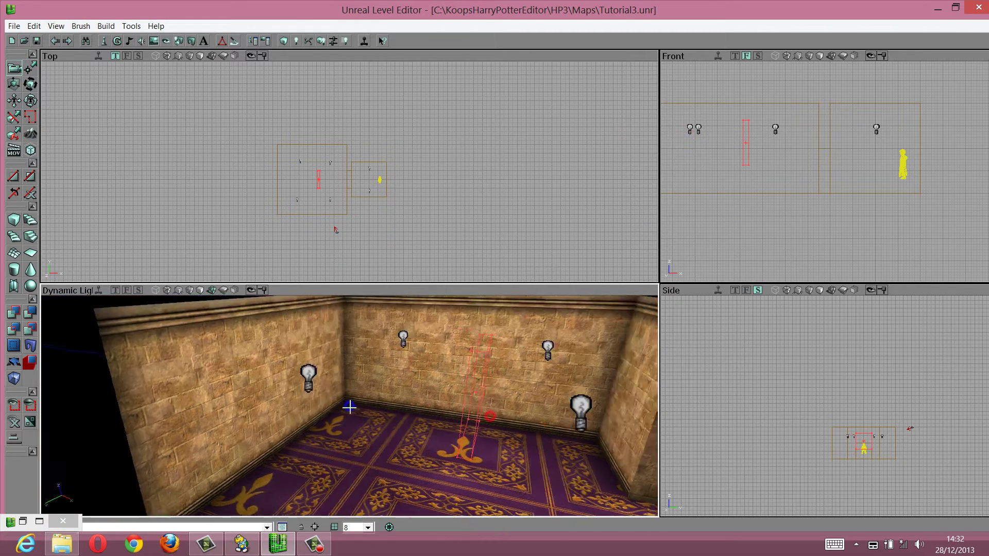
pyautogui.moveTo(350, 407); pyautogui.dragTo(48, 332)
pyautogui.click(13, 312)
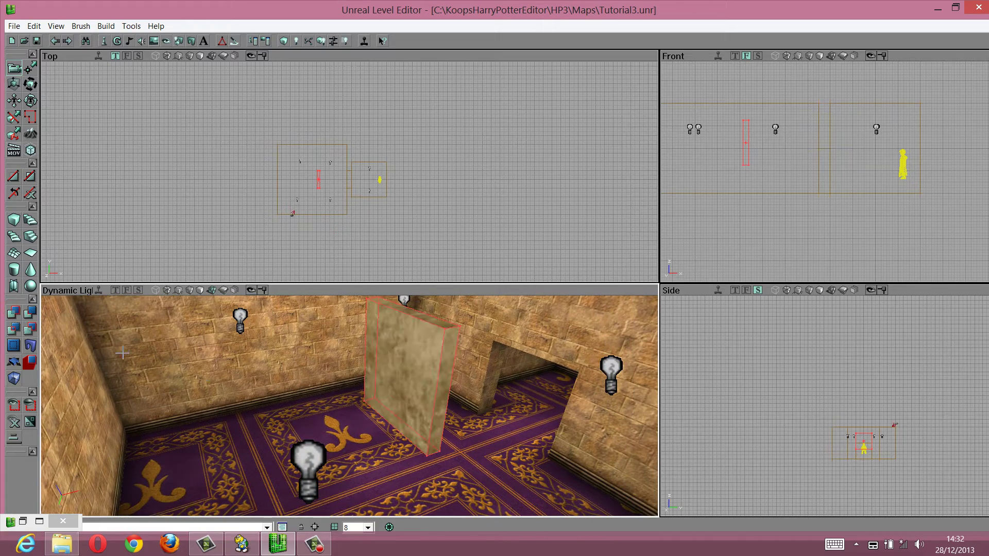
pyautogui.moveTo(349, 407); pyautogui.dragTo(352, 409)
pyautogui.scroll(6, 351, 180)
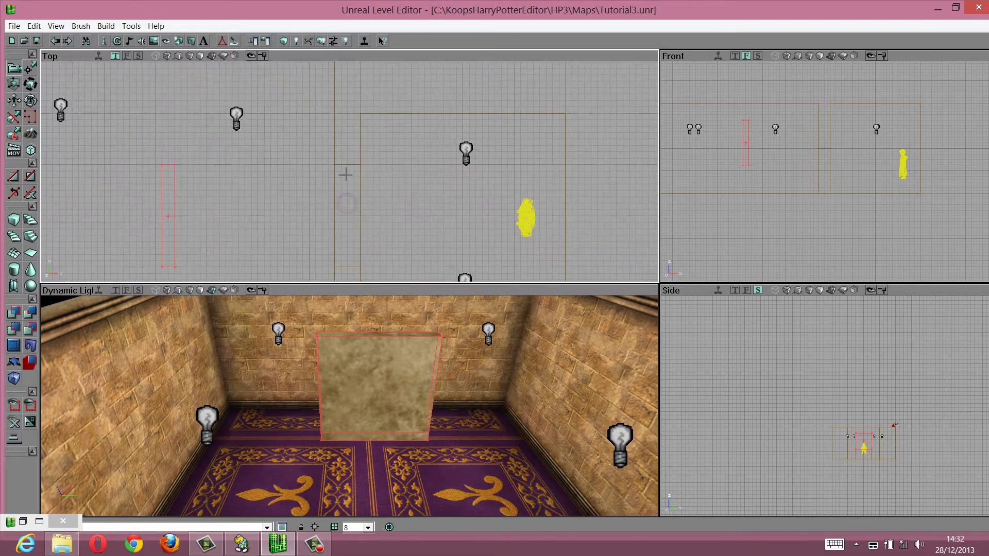
# - Move the builder brush aside and select the new plaster block
pyautogui.keyDown('ctrl'); pyautogui.moveTo(351, 173); pyautogui.dragTo(351, 172); pyautogui.keyUp('ctrl')
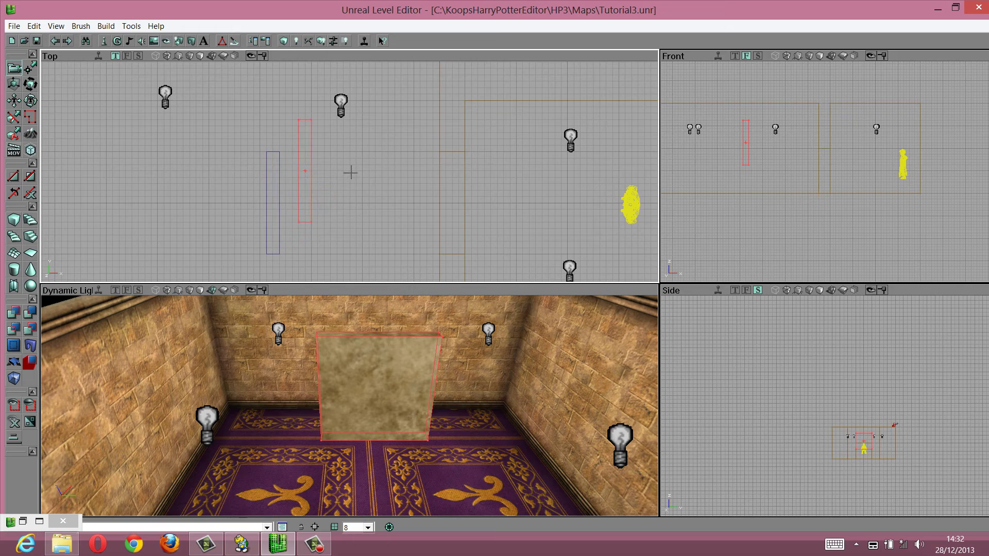
pyautogui.moveTo(414, 362); pyautogui.dragTo(352, 407)
pyautogui.moveTo(353, 406); pyautogui.dragTo(386, 479, button='right')
pyautogui.moveTo(450, 433); pyautogui.dragTo(449, 429)
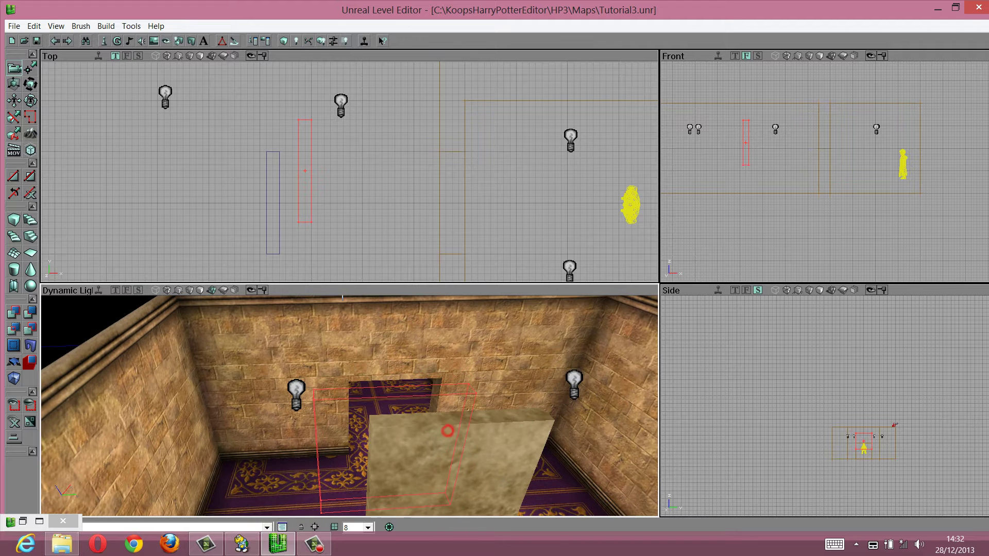
pyautogui.click(278, 194)
# - Convert the block to static mesh WallOne in package Tutorial3Mesh, group Mover
pyautogui.rightClick(278, 194)
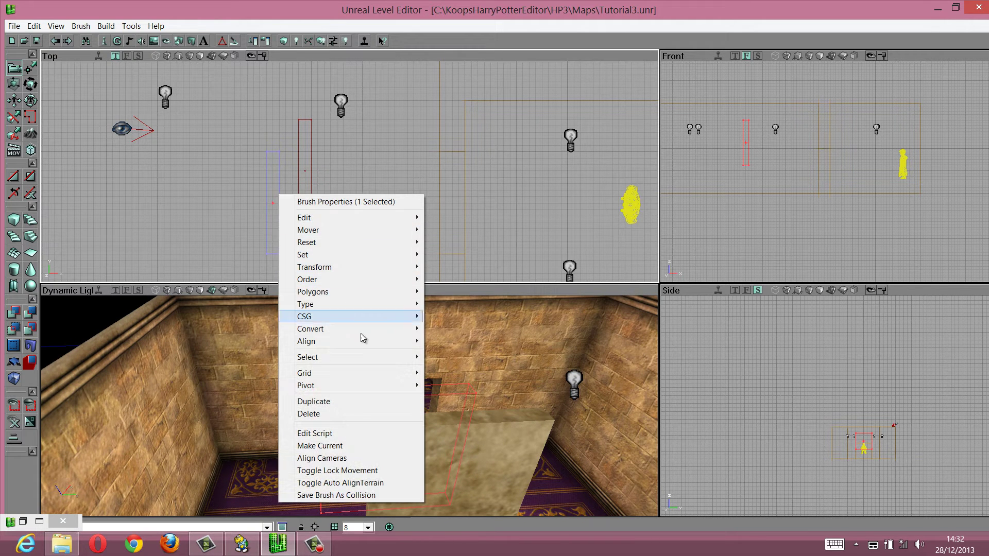
pyautogui.moveTo(384, 329)
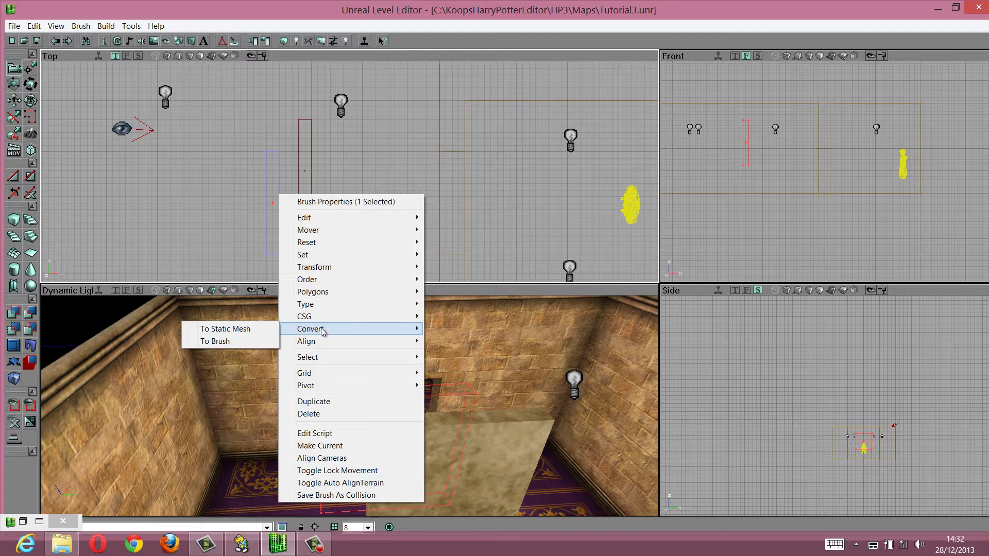
pyautogui.click(254, 330)
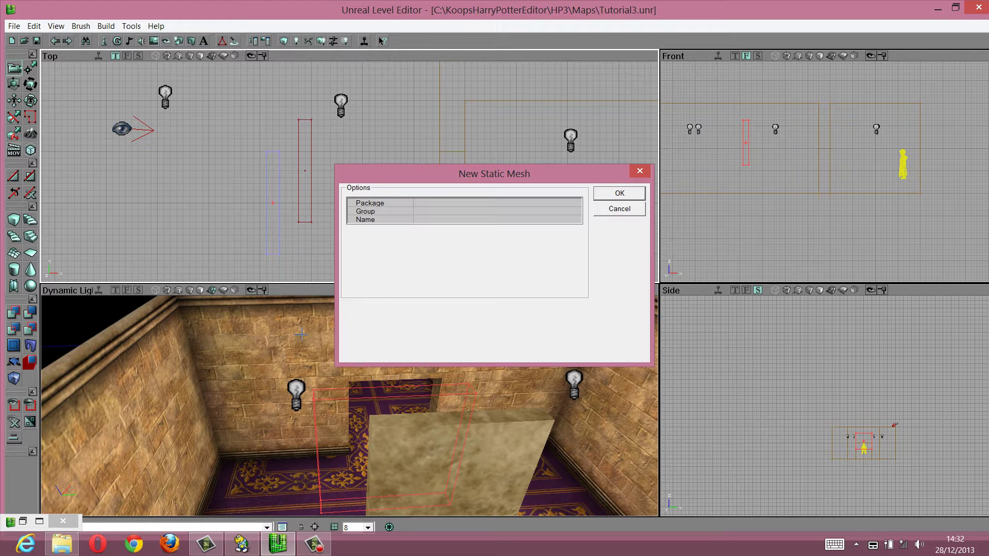
pyautogui.click(425, 204)
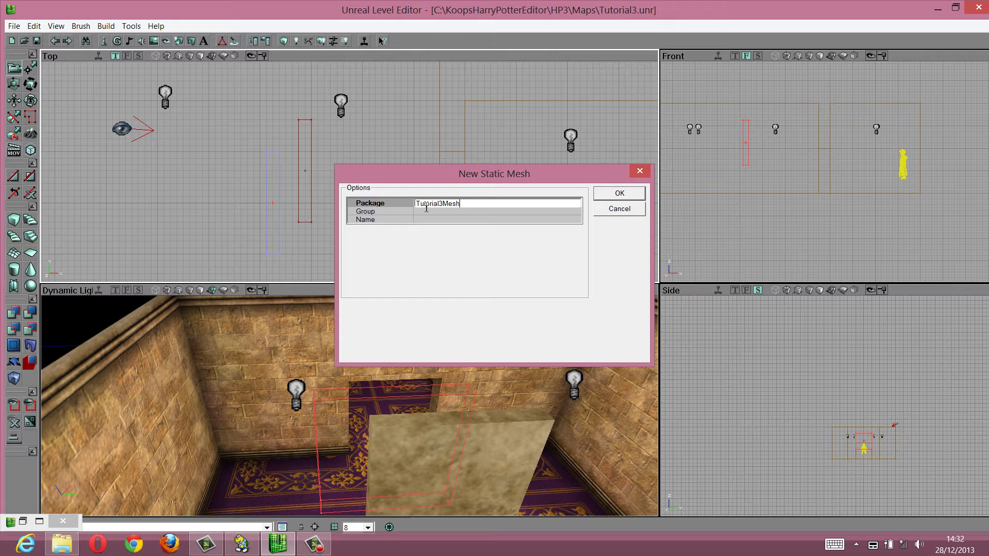
pyautogui.click(451, 214)
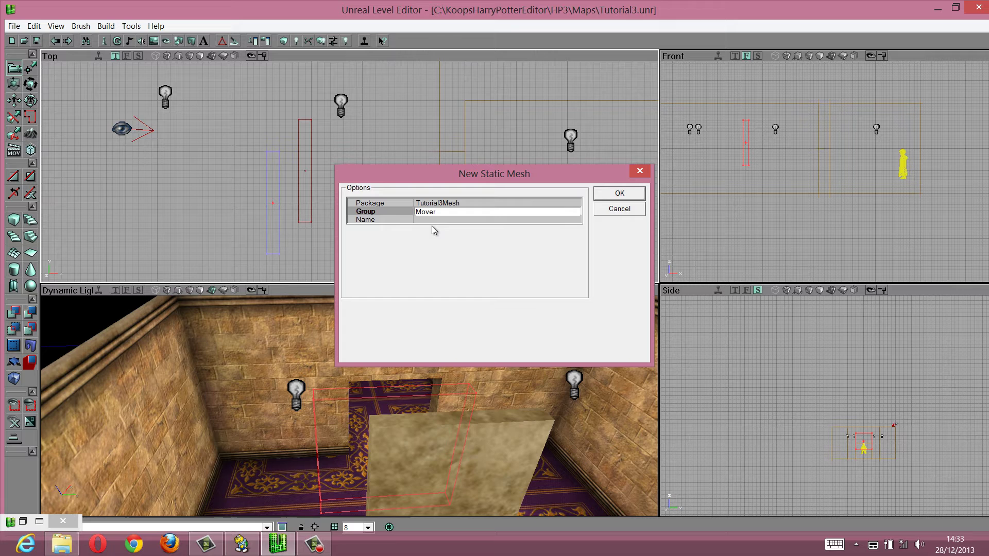
pyautogui.click(436, 220)
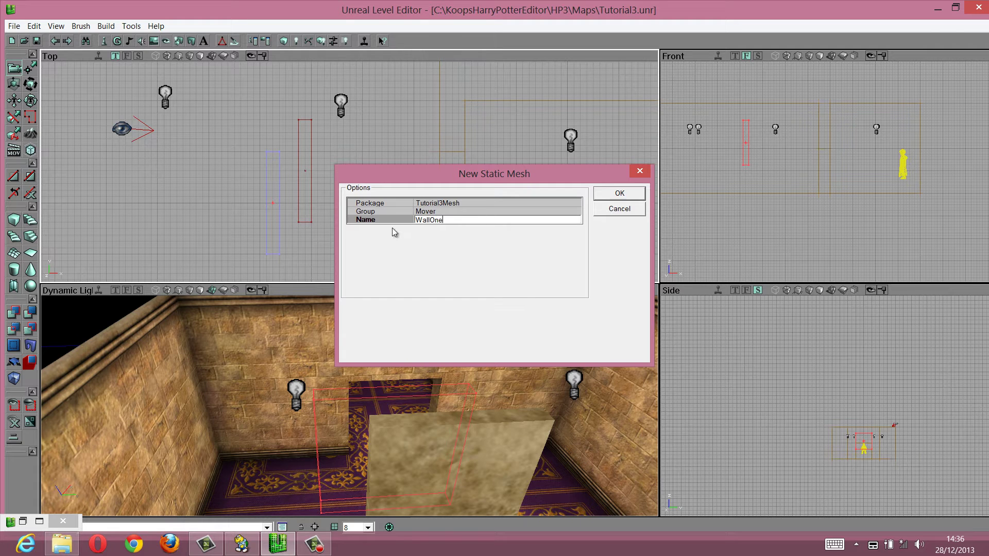
pyautogui.click(598, 193)
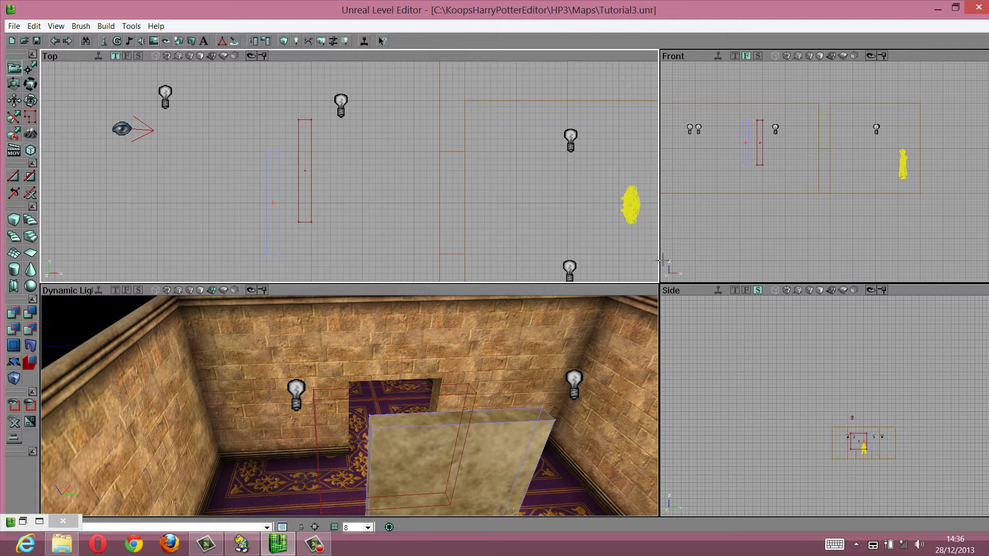
# - Select the new WallOne mesh in the Front view and open an enlarged Static Mesh Browser
pyautogui.click(758, 179)
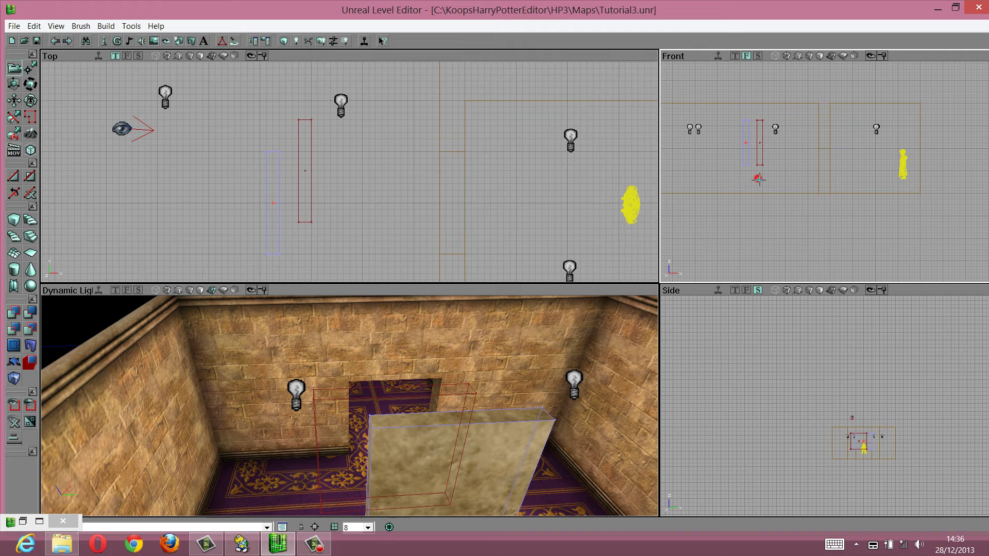
pyautogui.click(743, 138)
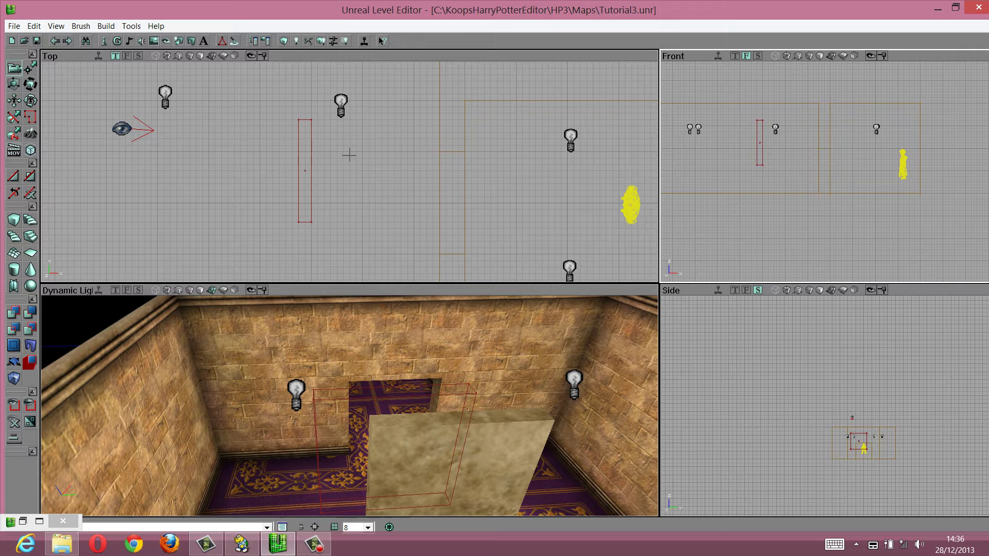
pyautogui.click(192, 41)
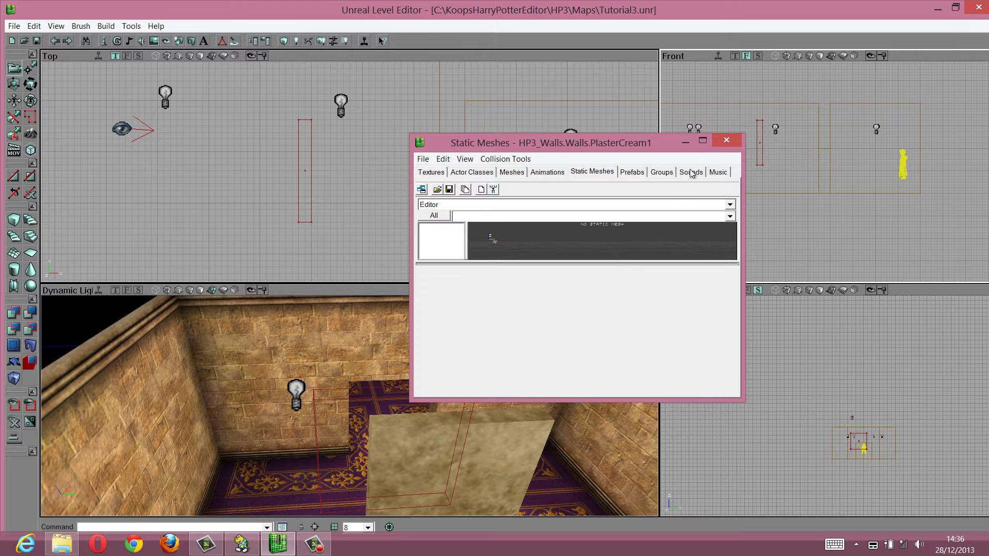
pyautogui.moveTo(615, 133); pyautogui.dragTo(615, 6)
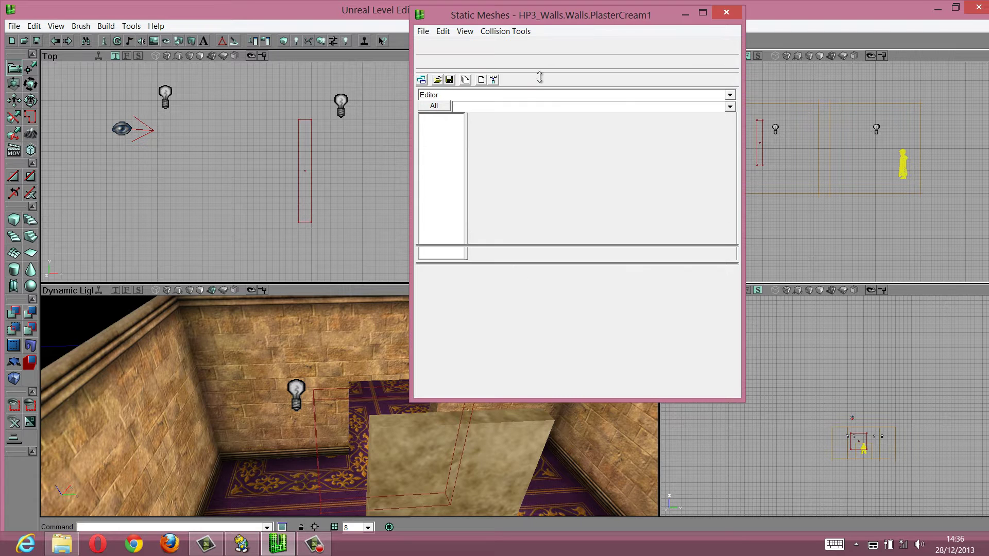
pyautogui.moveTo(409, 158); pyautogui.dragTo(170, 157)
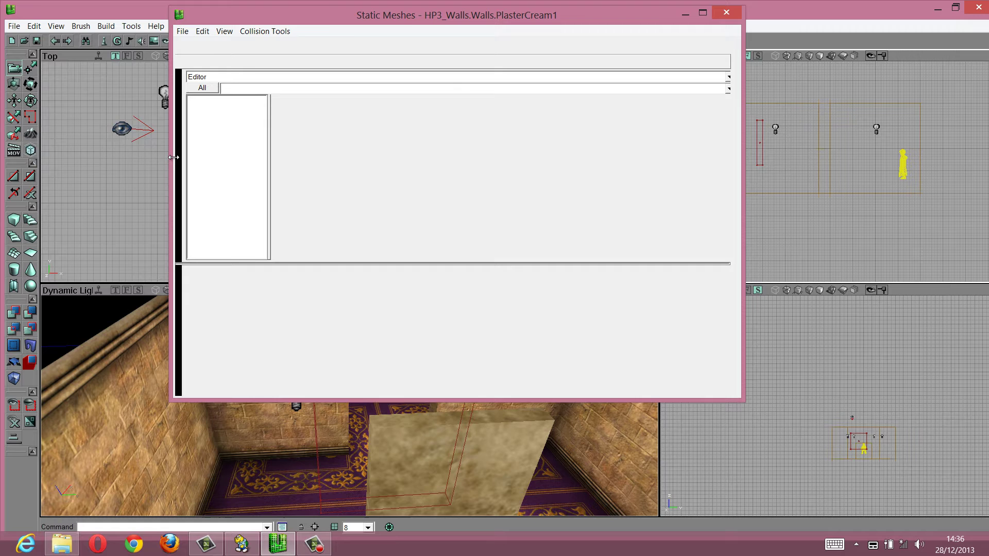
# - Load the Tutorial3Mesh package and preview the WallOne mesh
pyautogui.click(220, 78)
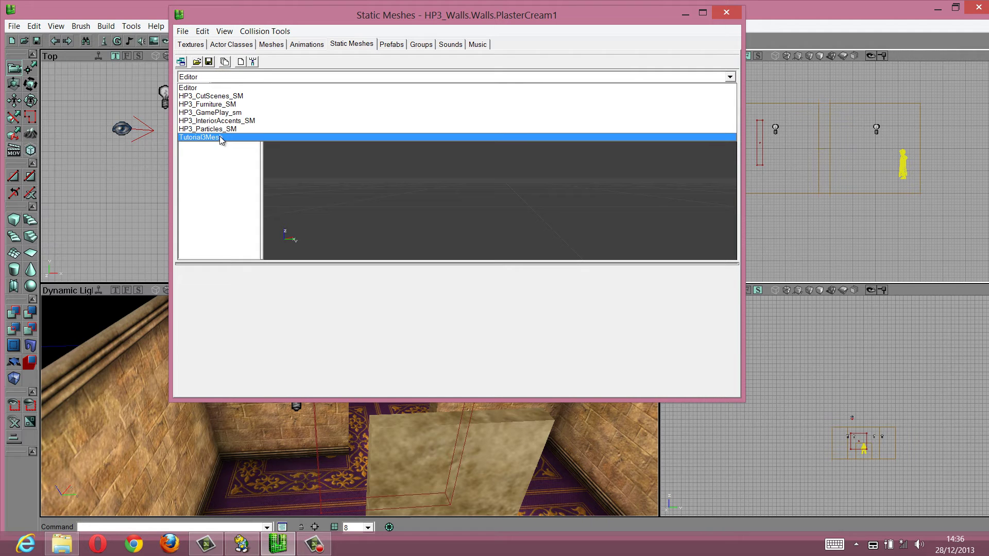
pyautogui.click(219, 137)
pyautogui.moveTo(541, 192); pyautogui.dragTo(566, 196, button='right')
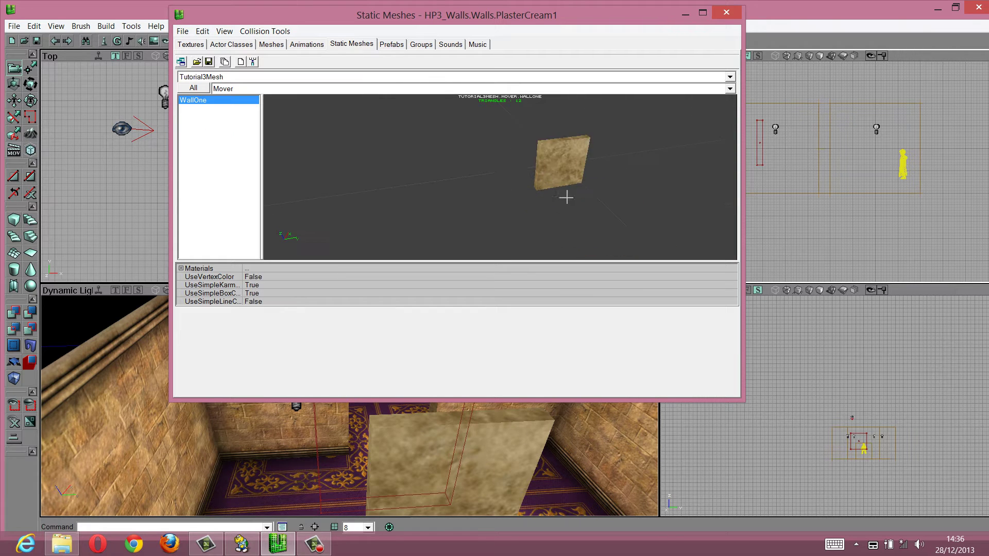
pyautogui.moveTo(568, 188)
pyautogui.mouseDown()
pyautogui.moveTo(502, 179)
pyautogui.moveTo(445, 156)
pyautogui.mouseUp()
pyautogui.click(182, 31)
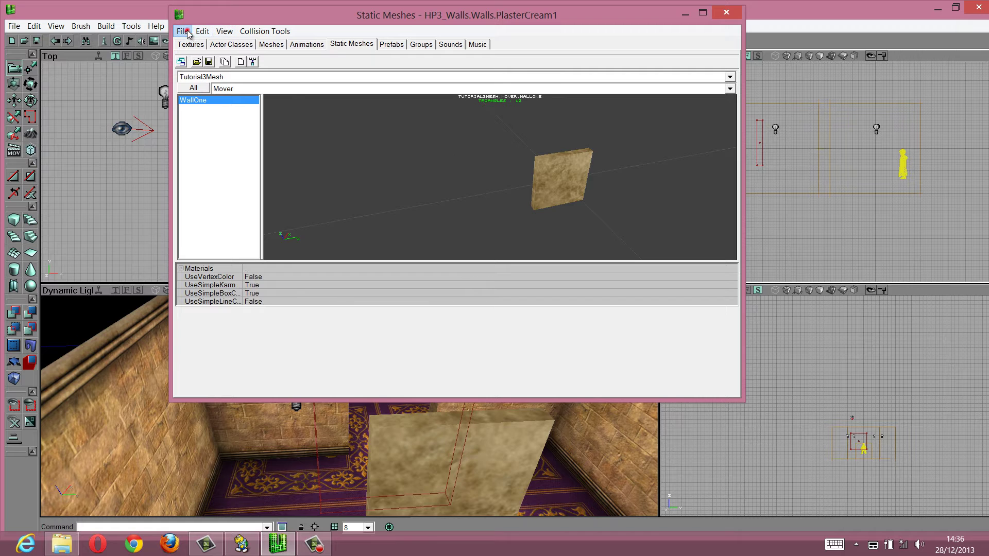
# - Save the Tutorial3Mesh package into E:\ModdingHP\HP3\StaticMeshes
pyautogui.click(146, 57)
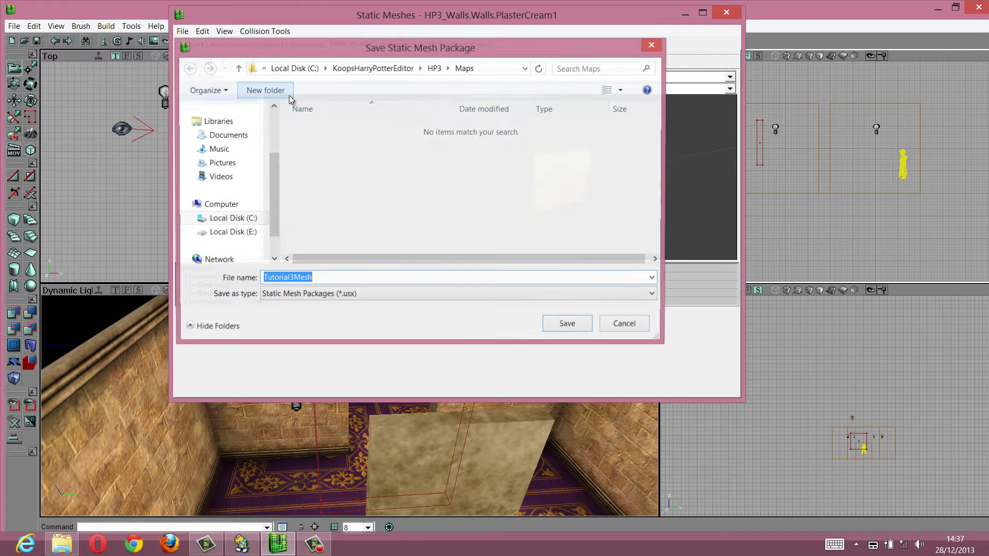
pyautogui.click(439, 69)
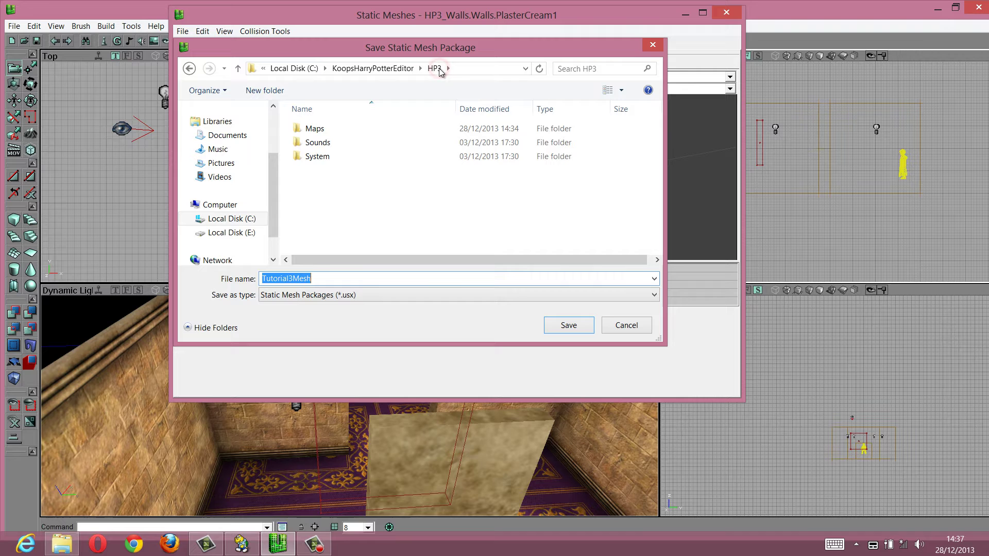
pyautogui.click(290, 74)
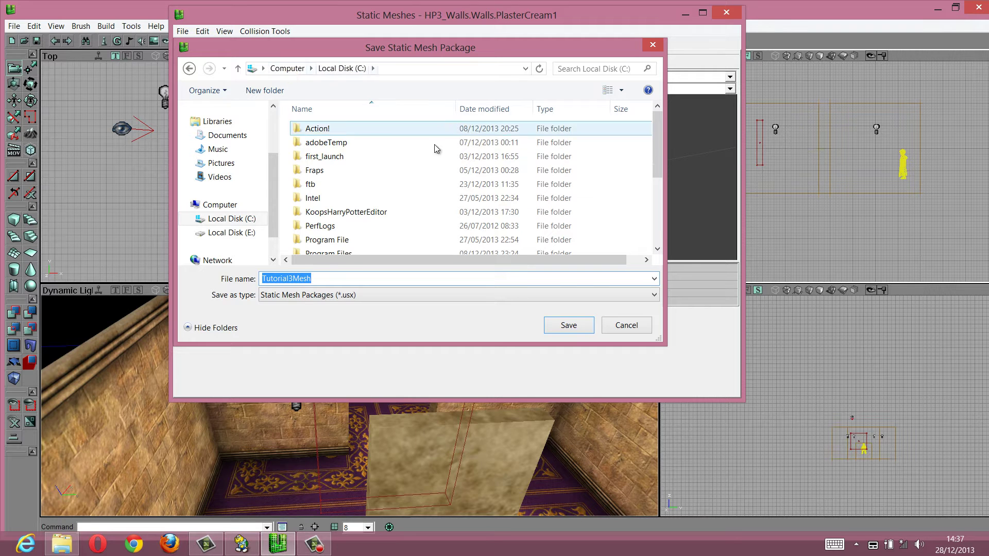
pyautogui.click(296, 69)
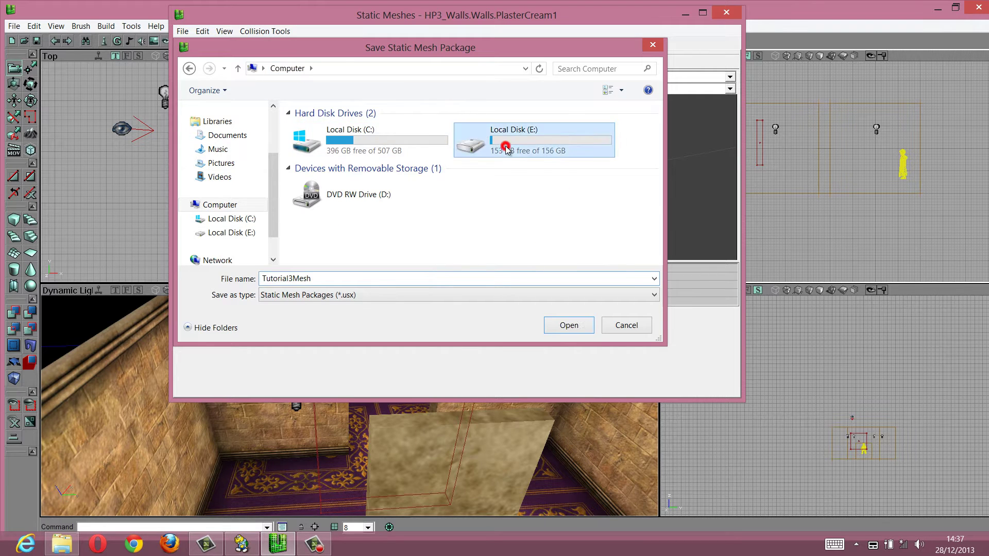
pyautogui.doubleClick(472, 146)
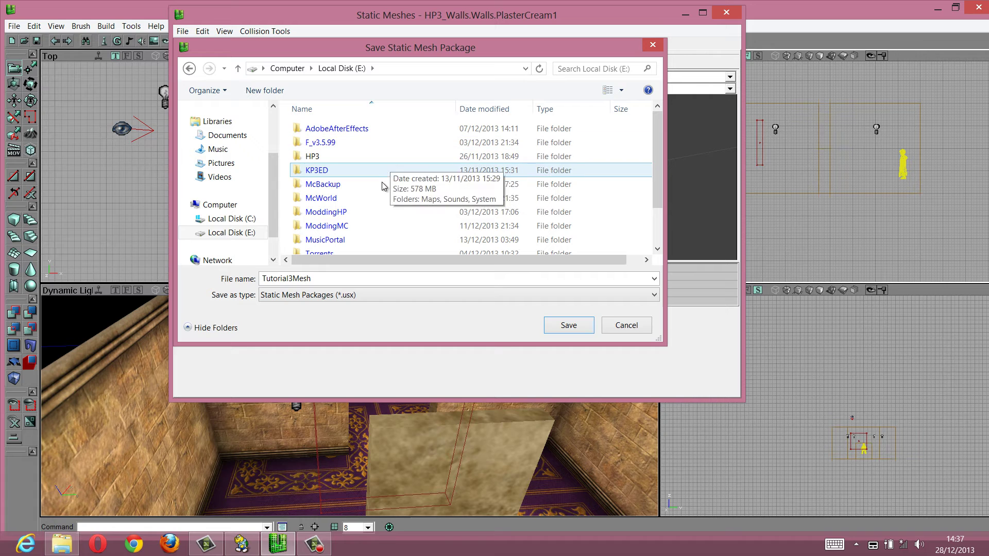
pyautogui.doubleClick(345, 213)
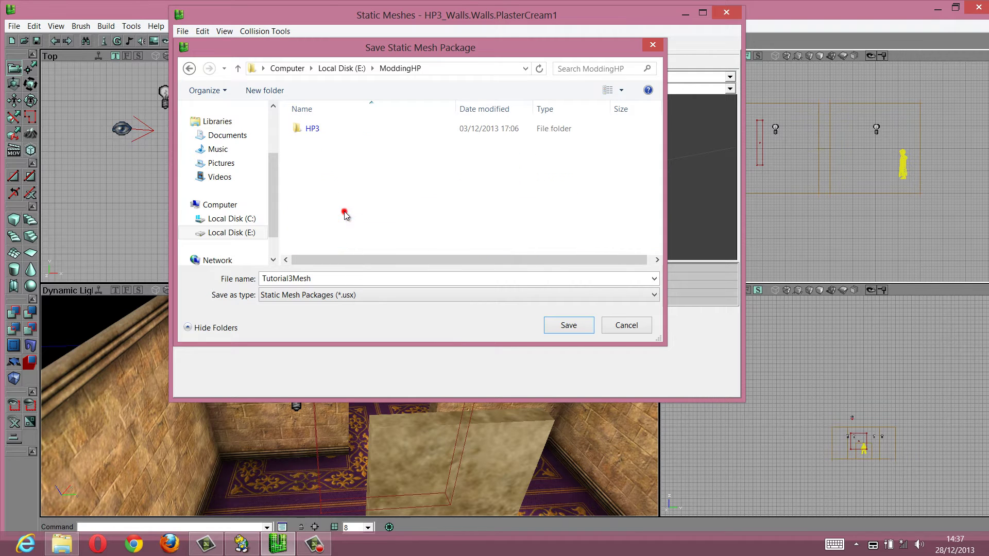
pyautogui.doubleClick(326, 128)
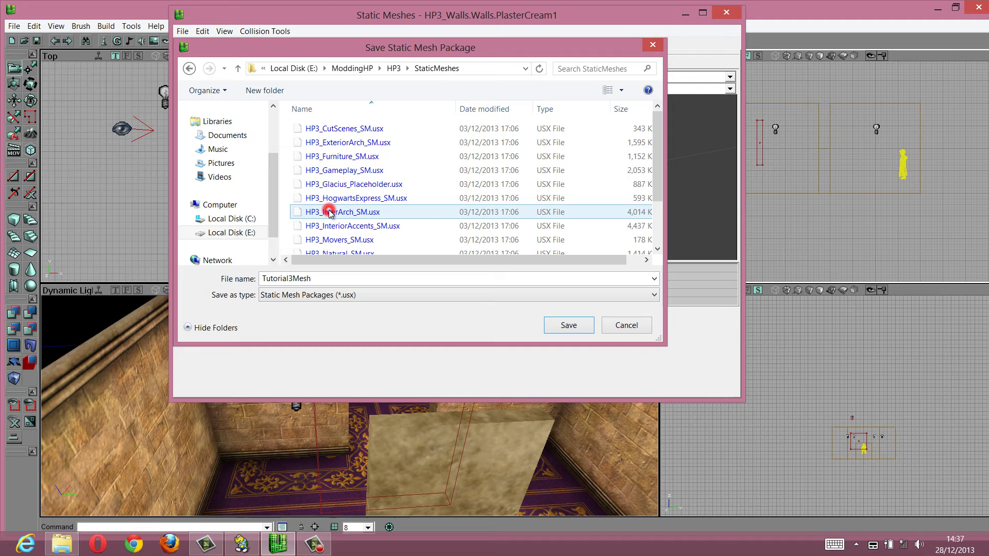
pyautogui.moveTo(660, 149); pyautogui.dragTo(628, 206)
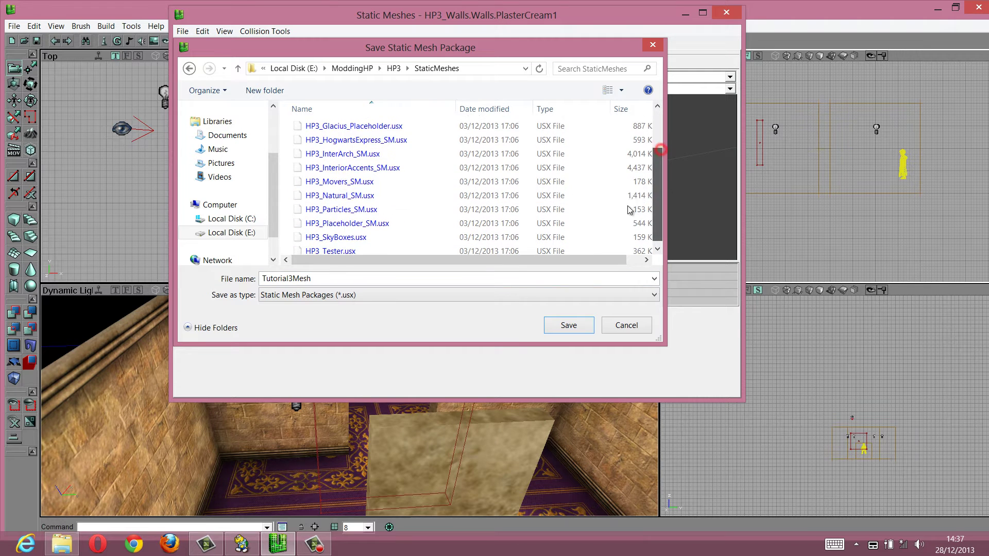
pyautogui.click(567, 324)
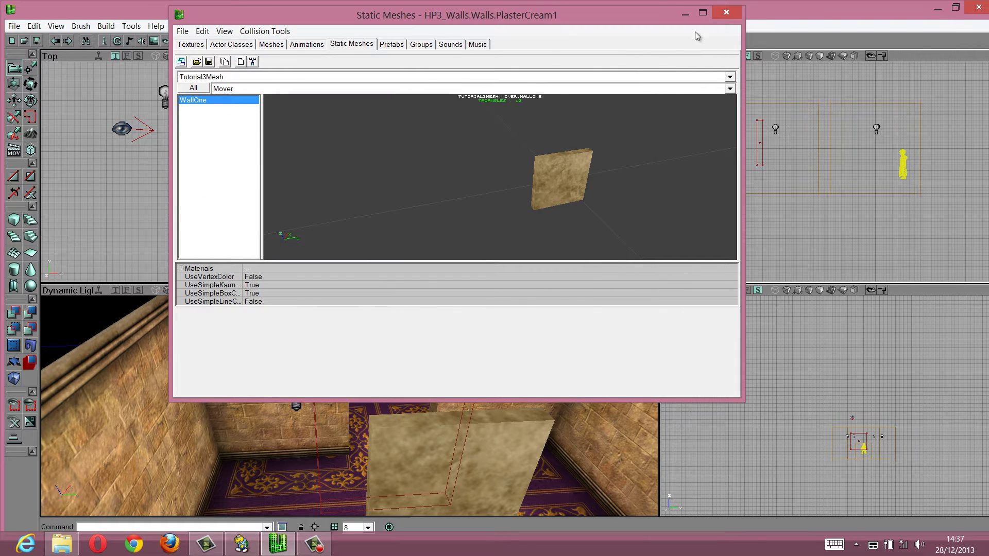
# - Rebuild the whole map with Build All
pyautogui.click(690, 13)
pyautogui.moveTo(520, 376); pyautogui.dragTo(504, 399)
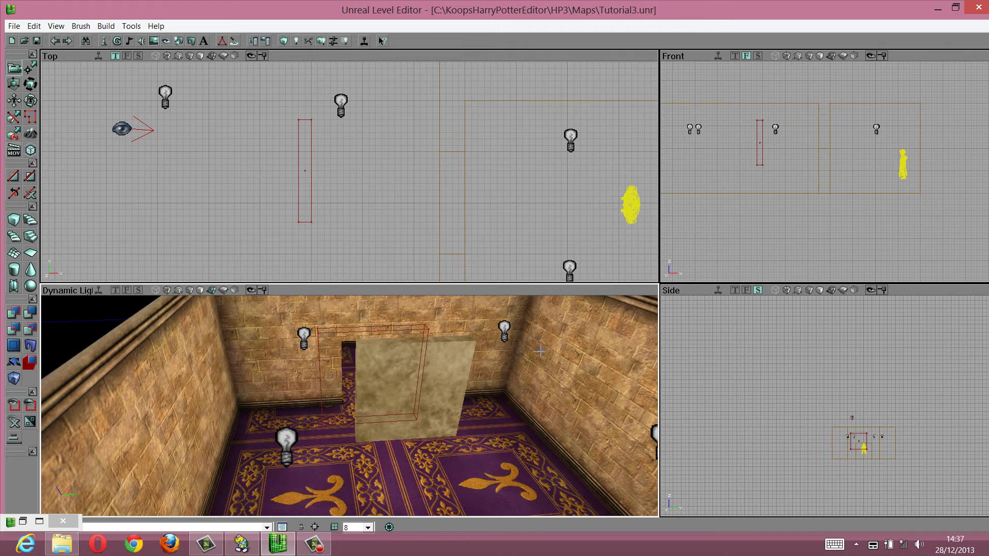
pyautogui.click(320, 41)
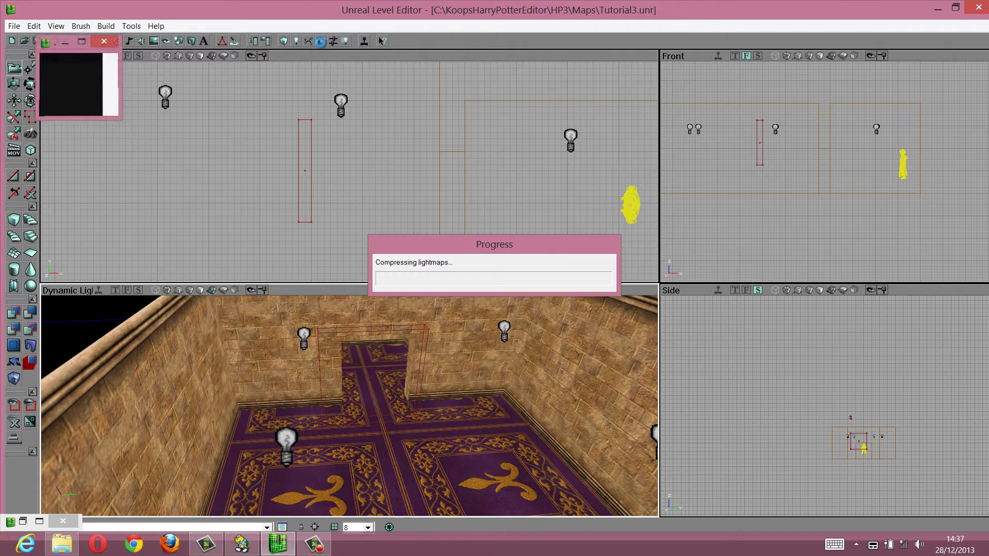
pyautogui.moveTo(412, 466)
pyautogui.mouseDown()
pyautogui.moveTo(414, 396)
pyautogui.moveTo(416, 466)
pyautogui.mouseUp()
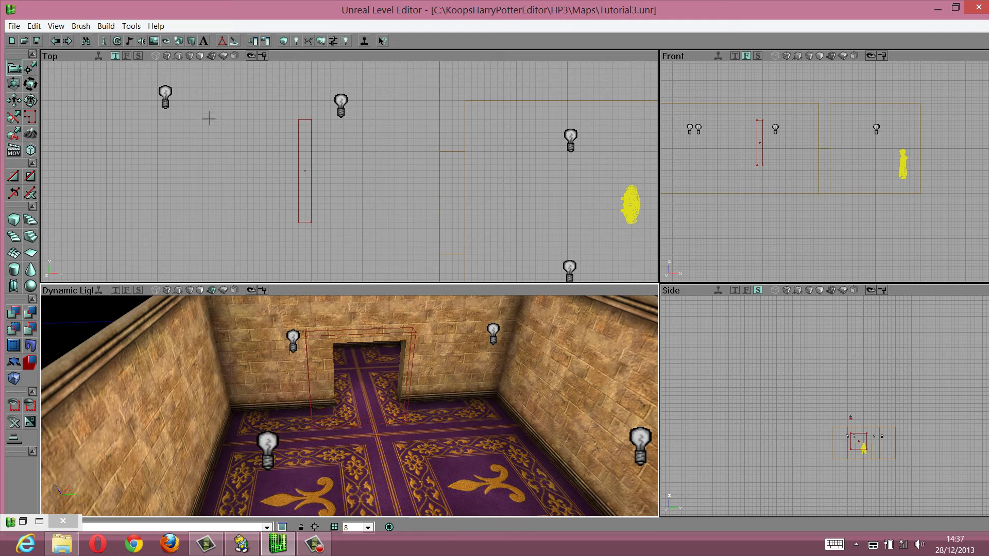
# - Place the WallOne static mesh on the floor in front of the doorway
pyautogui.click(190, 42)
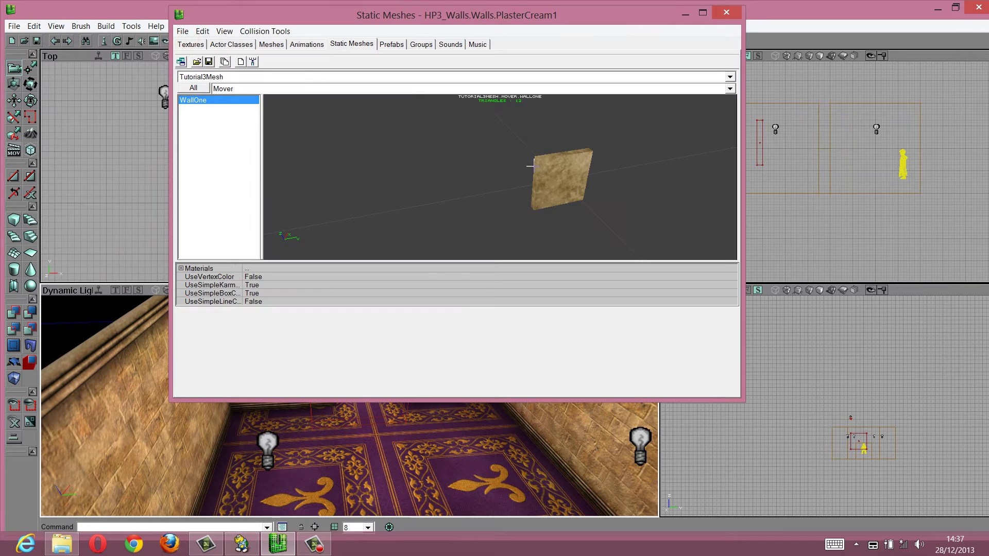
pyautogui.click(202, 102)
pyautogui.click(680, 16)
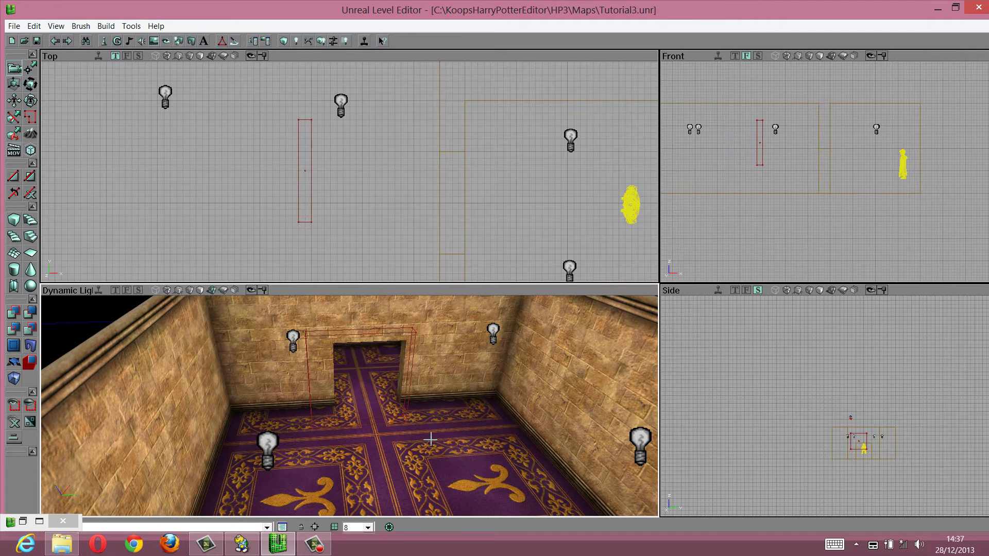
pyautogui.click(384, 440)
pyautogui.rightClick(382, 439)
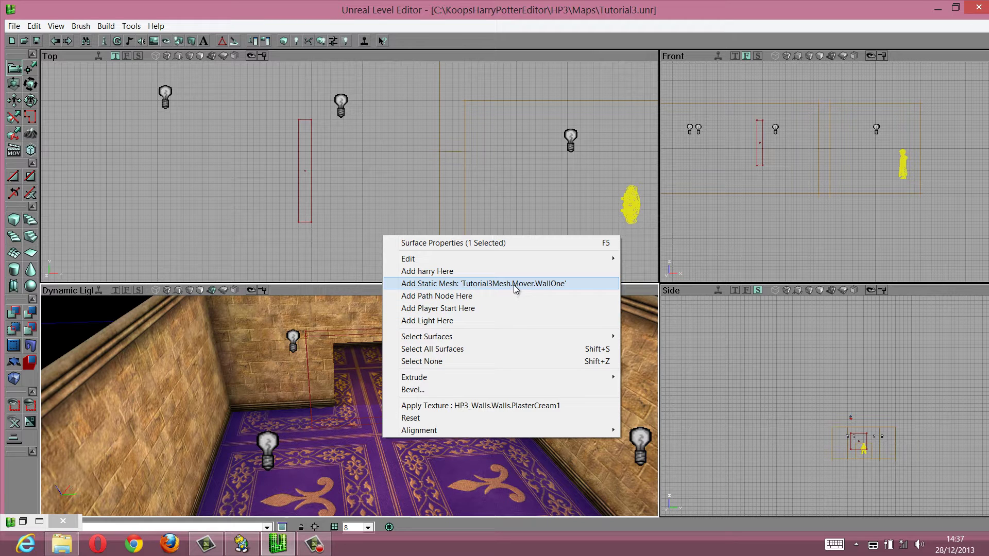
pyautogui.click(531, 283)
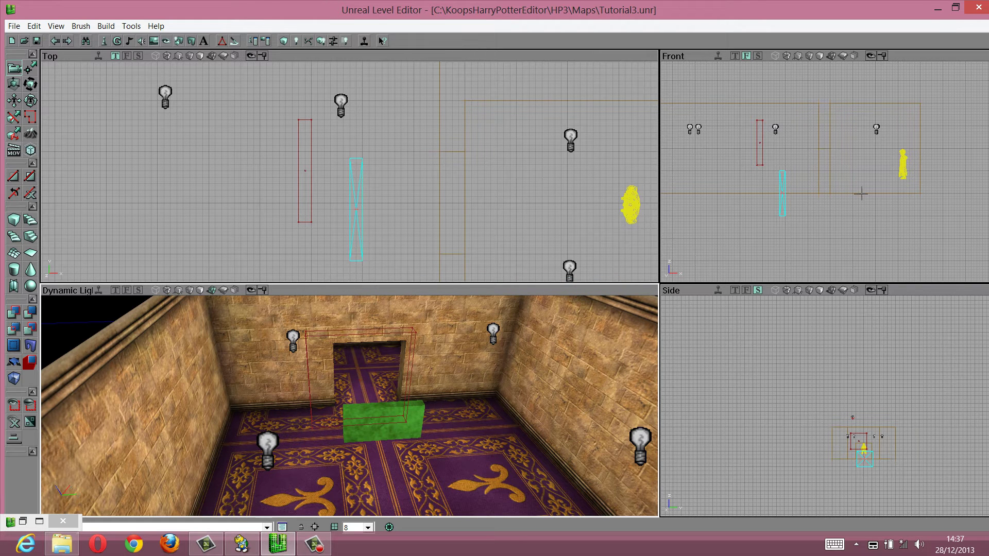
# - Shift the builder brush one grid step in the Front view to line up with the doorway
pyautogui.scroll(-5, 845, 185)
pyautogui.scroll(6, 828, 170)
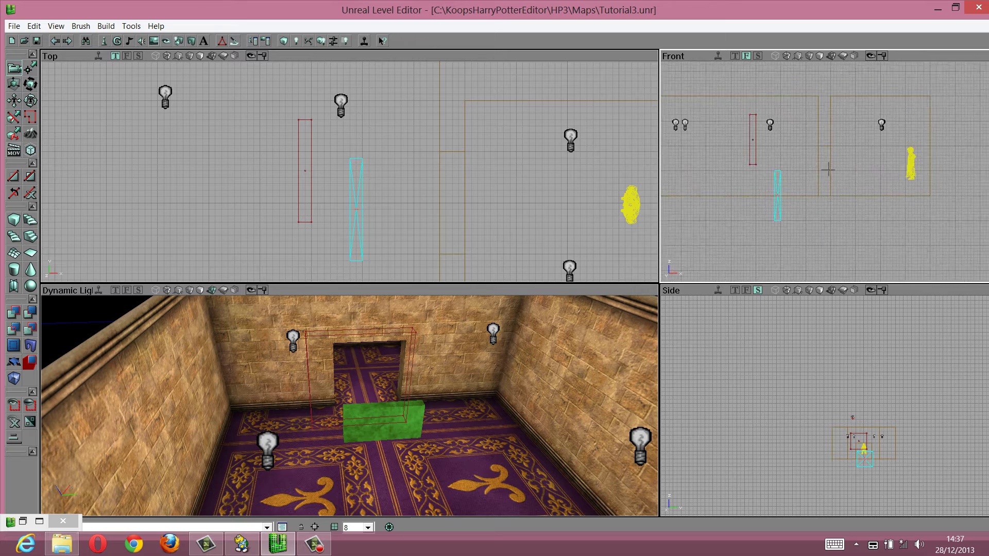
pyautogui.scroll(-5, 828, 170)
pyautogui.scroll(6, 827, 172)
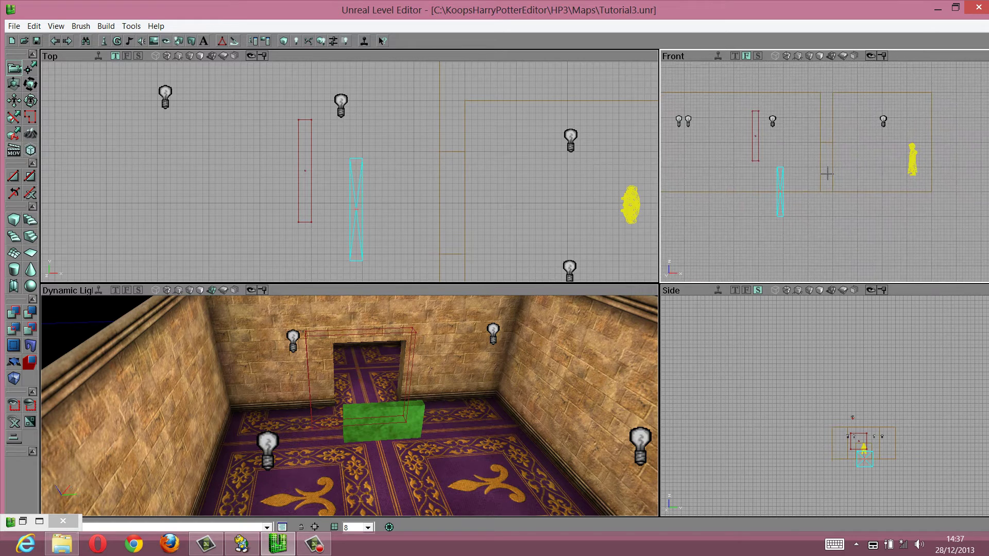
pyautogui.scroll(2, 827, 174)
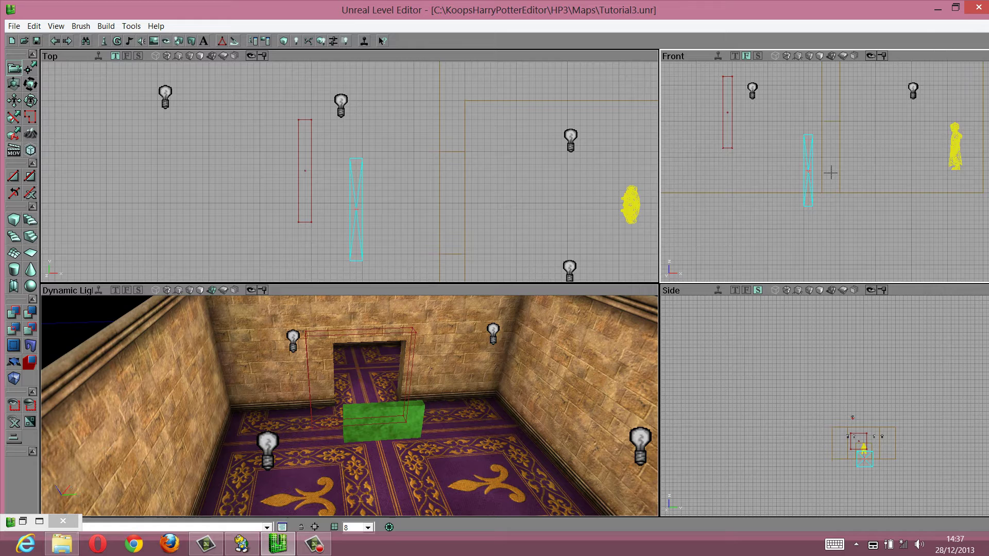
pyautogui.scroll(4, 826, 172)
pyautogui.keyDown('ctrl'); pyautogui.moveTo(828, 172); pyautogui.dragTo(838, 161); pyautogui.keyUp('ctrl')
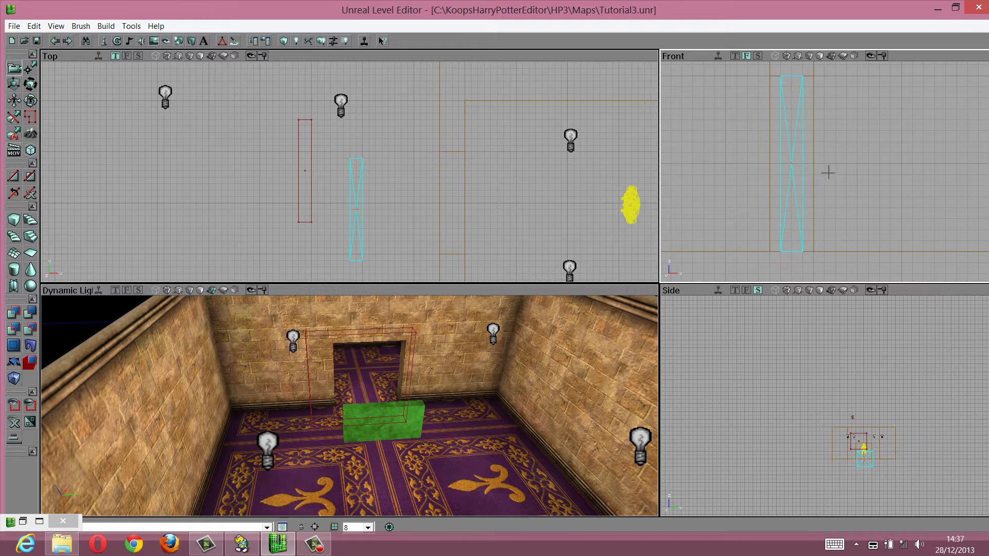
# - Fly the 3D camera up to the doorway to check the block fills the opening
pyautogui.scroll(-1, 434, 416)
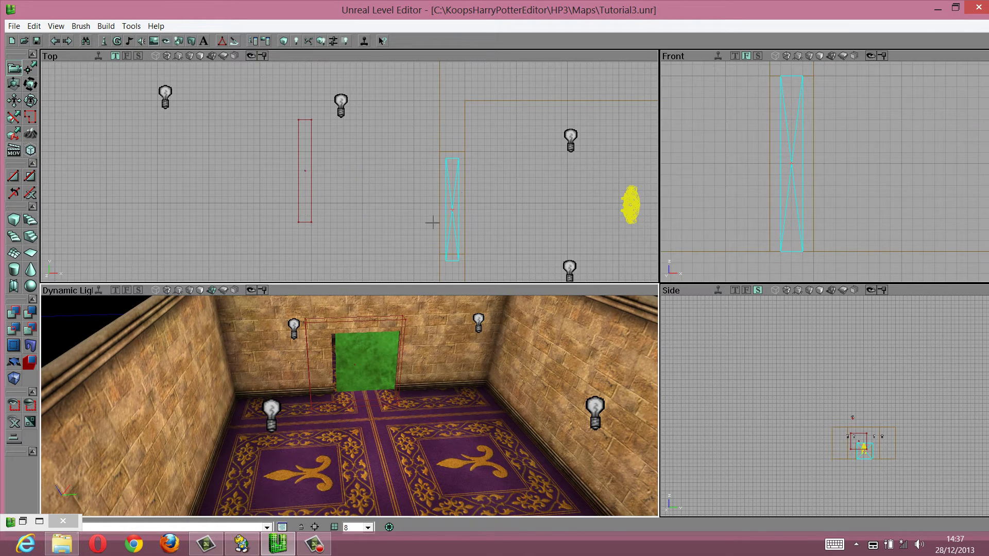
pyautogui.scroll(-2, 454, 191)
pyautogui.scroll(2, 353, 168)
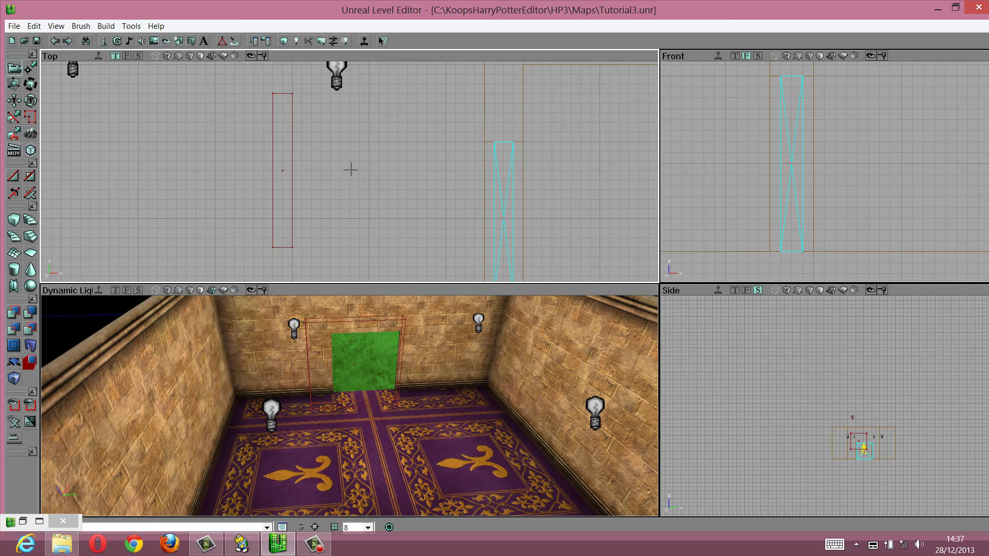
pyautogui.scroll(5, 350, 409)
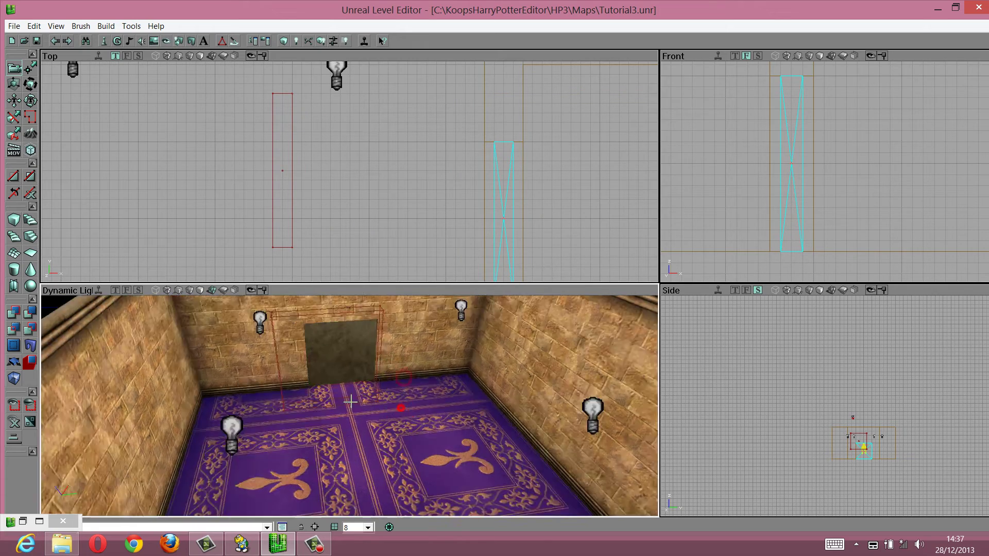
pyautogui.moveTo(347, 404); pyautogui.dragTo(352, 406, button='right')
pyautogui.moveTo(351, 407); pyautogui.dragTo(351, 408)
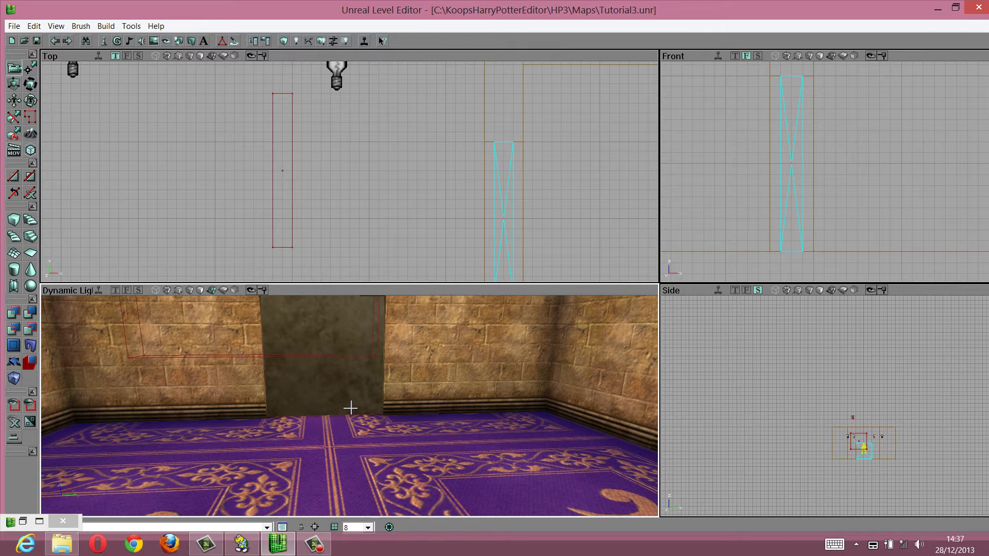
pyautogui.moveTo(351, 408); pyautogui.dragTo(351, 407, button='right')
# - Select the builder brush in the doorway and create a mover brush from it
pyautogui.click(460, 204)
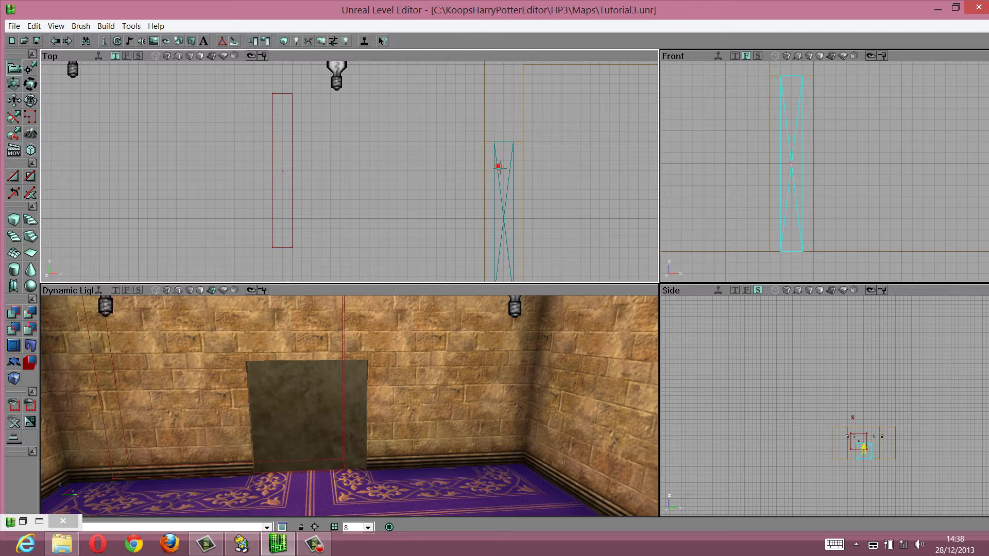
pyautogui.click(500, 168)
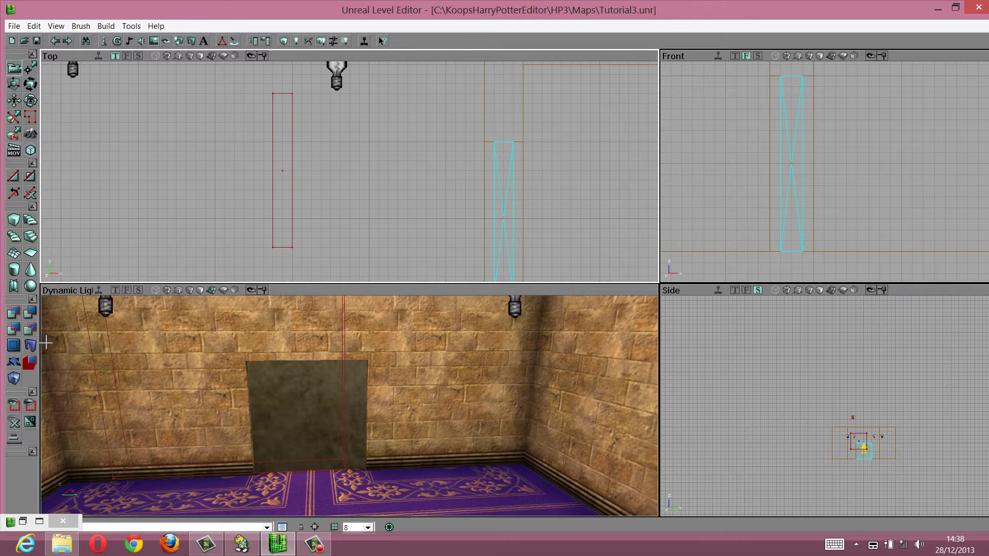
pyautogui.click(14, 365)
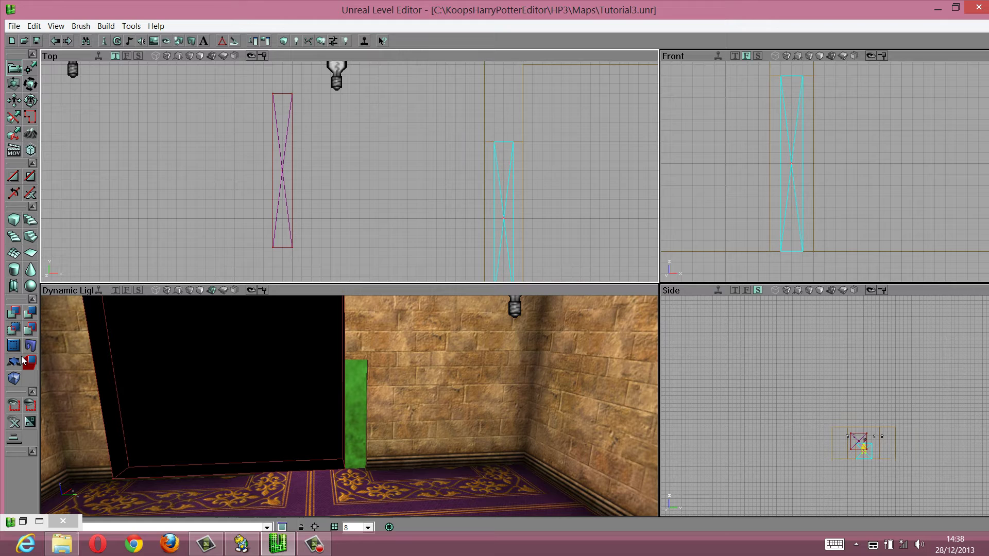
# - Select the new mover and drag it off the builder brush toward the doorway
pyautogui.moveTo(464, 197); pyautogui.dragTo(350, 173)
pyautogui.scroll(2, 349, 174)
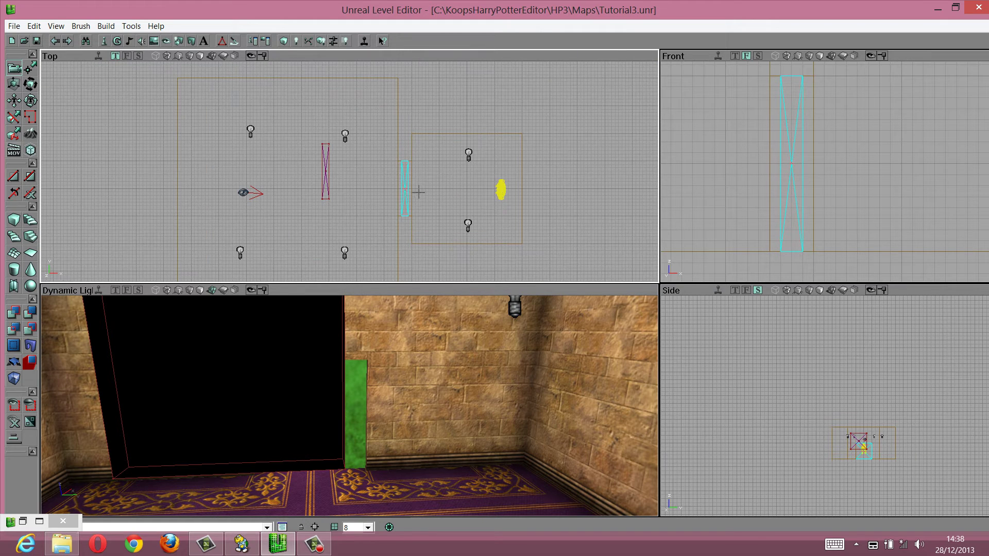
pyautogui.click(327, 161)
pyautogui.moveTo(337, 178); pyautogui.dragTo(351, 173, button='right')
pyautogui.keyDown('ctrl'); pyautogui.moveTo(351, 173); pyautogui.dragTo(352, 174); pyautogui.keyUp('ctrl')
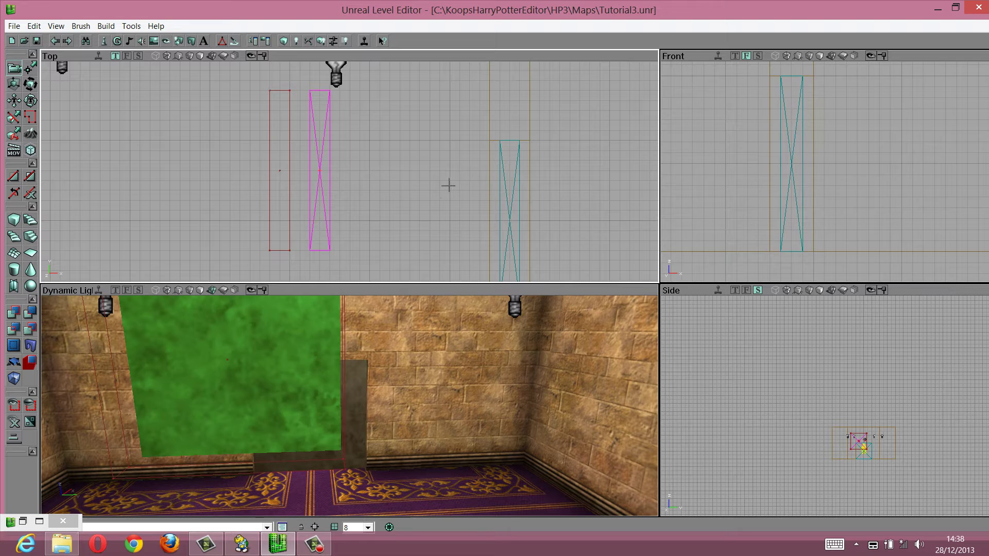
# - Delete the old brush in the doorway
pyautogui.scroll(-3, 448, 185)
pyautogui.click(441, 181)
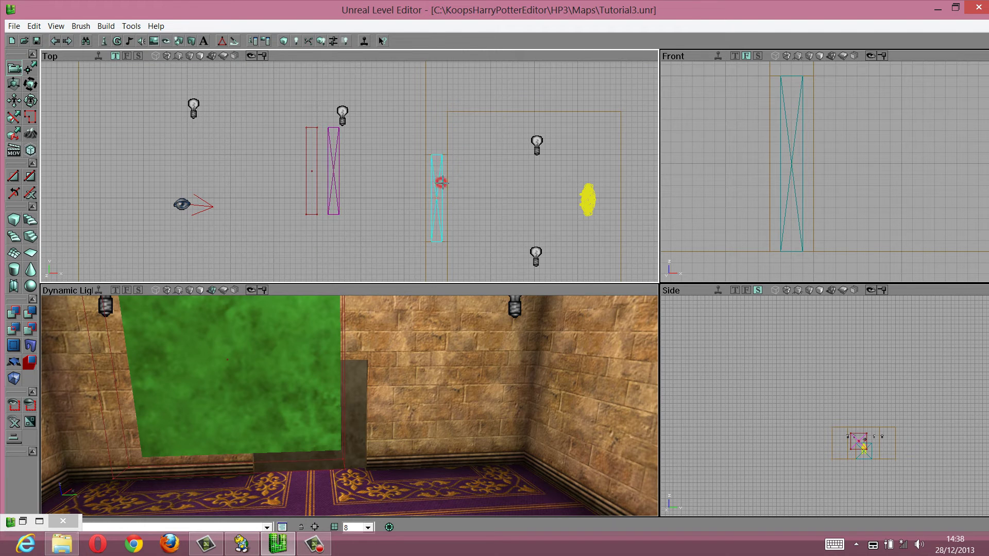
pyautogui.press('Delete')
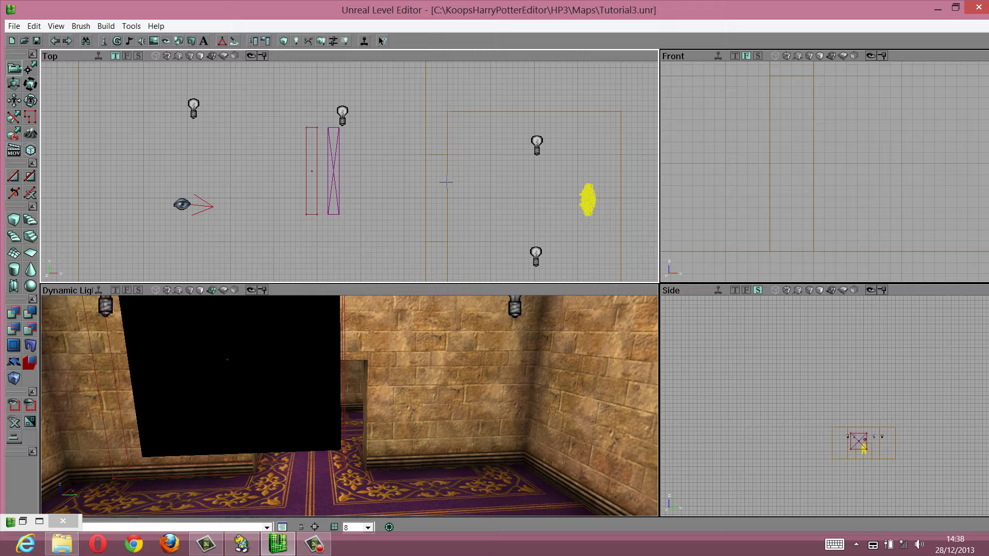
# - Position the mover in the Top and Front views so it fills the doorway
pyautogui.click(336, 156)
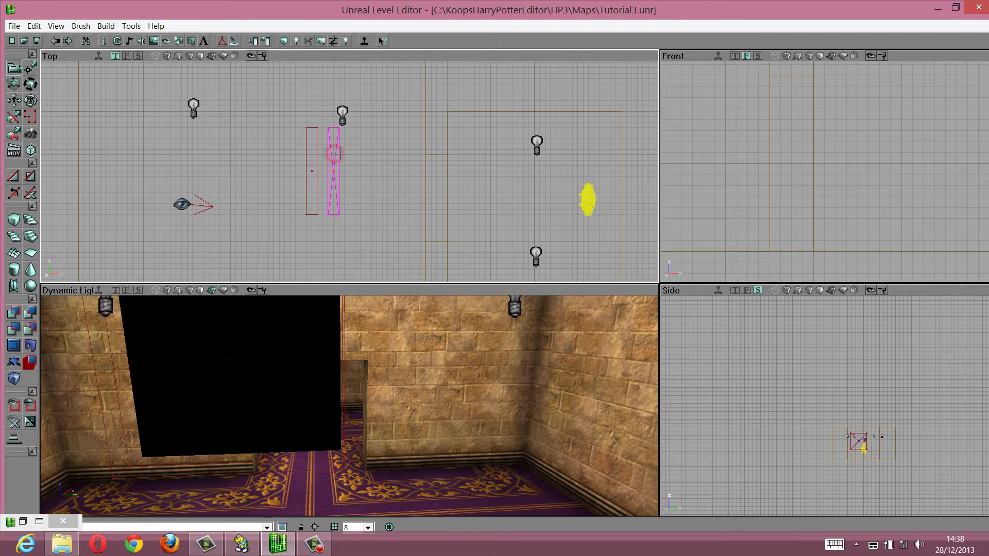
pyautogui.scroll(-3, 348, 170)
pyautogui.keyDown('ctrl'); pyautogui.moveTo(349, 170); pyautogui.dragTo(350, 146); pyautogui.keyUp('ctrl')
pyautogui.scroll(5, 349, 170)
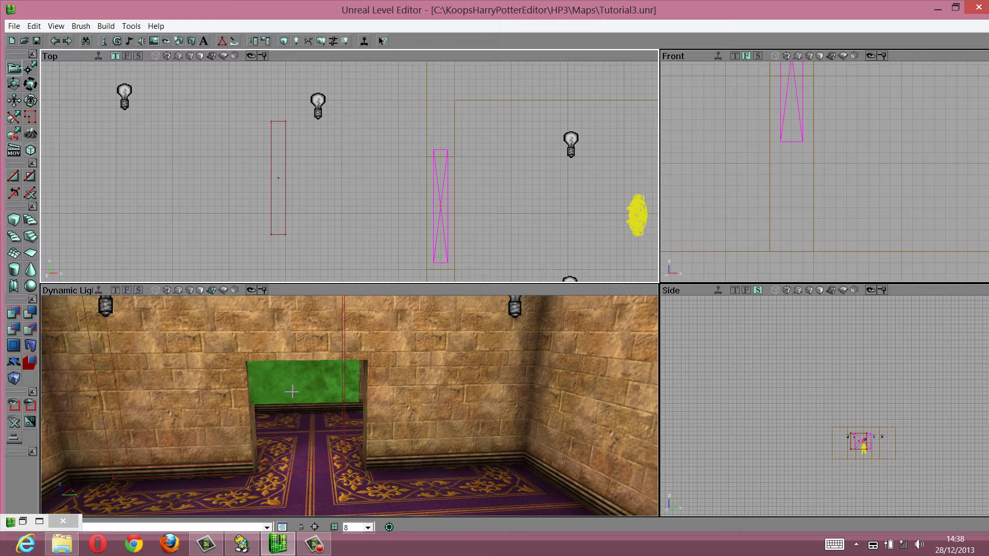
pyautogui.scroll(-5, 807, 158)
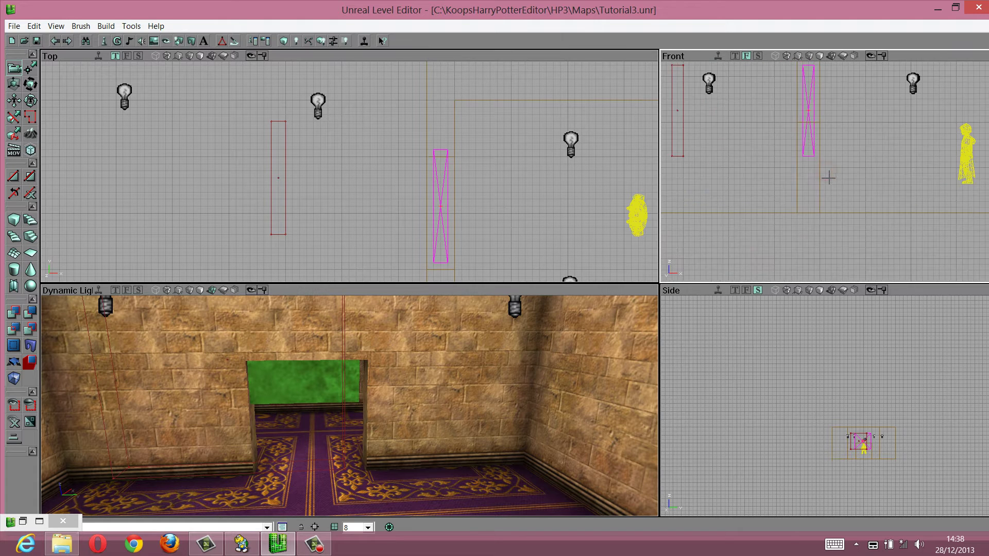
pyautogui.moveTo(828, 173)
pyautogui.keyDown('ctrl'); pyautogui.mouseDown()
pyautogui.moveTo(827, 208)
pyautogui.moveTo(828, 175)
pyautogui.mouseUp(); pyautogui.keyUp('ctrl')
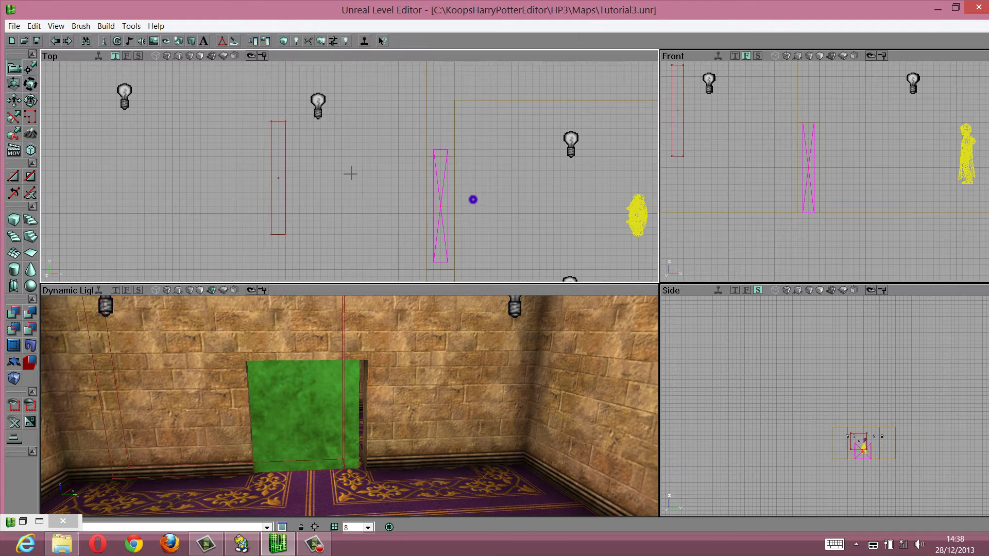
pyautogui.scroll(-2, 351, 172)
pyautogui.keyDown('ctrl'); pyautogui.moveTo(351, 172); pyautogui.dragTo(351, 165); pyautogui.keyUp('ctrl')
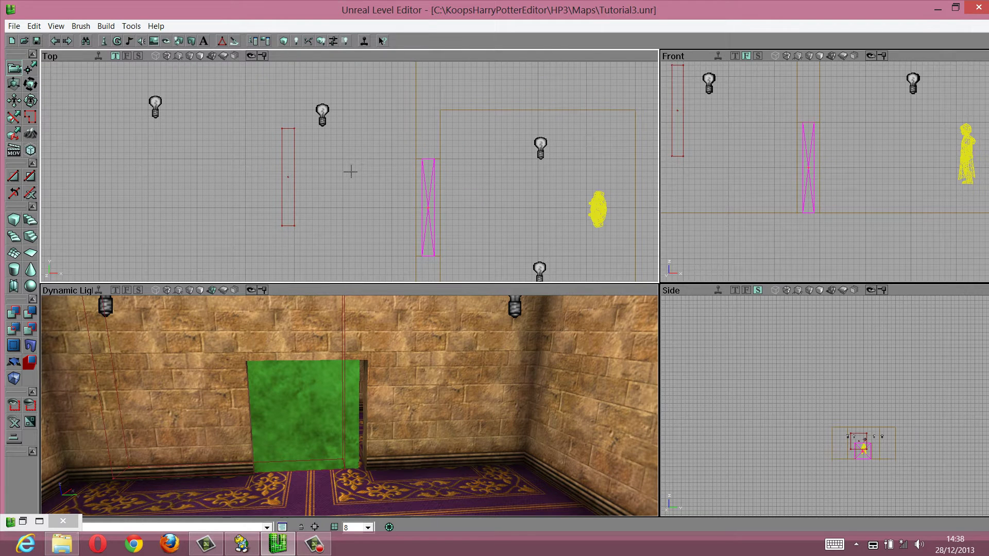
pyautogui.click(428, 349)
# - Run Build All and inspect the mover in the doorway in the 3D and Top views
pyautogui.click(321, 41)
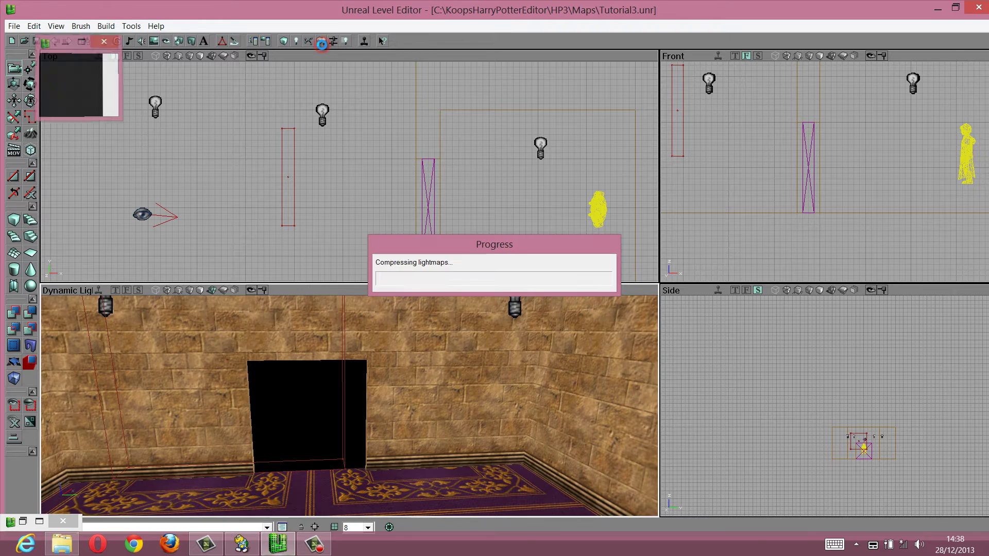
pyautogui.moveTo(298, 364); pyautogui.dragTo(352, 409)
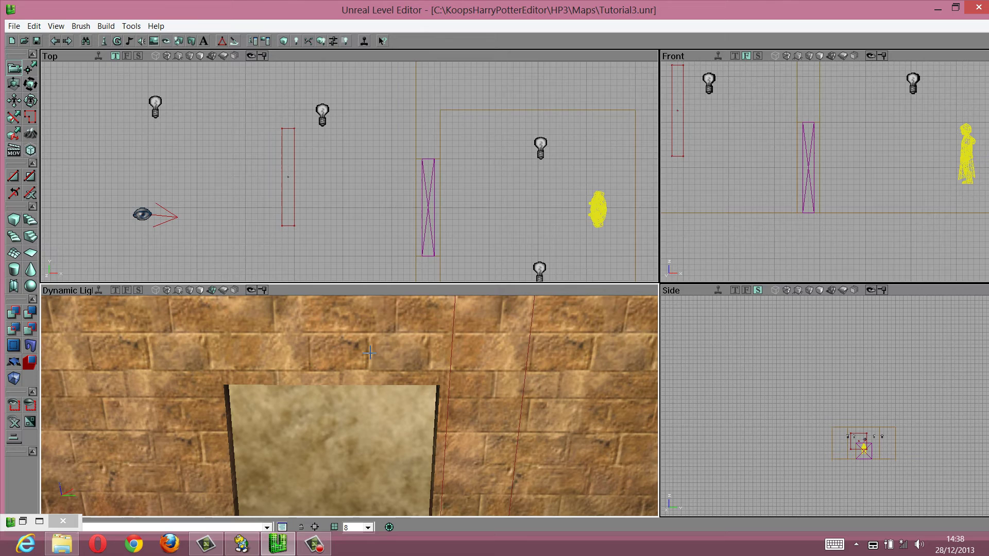
pyautogui.scroll(-4, 350, 173)
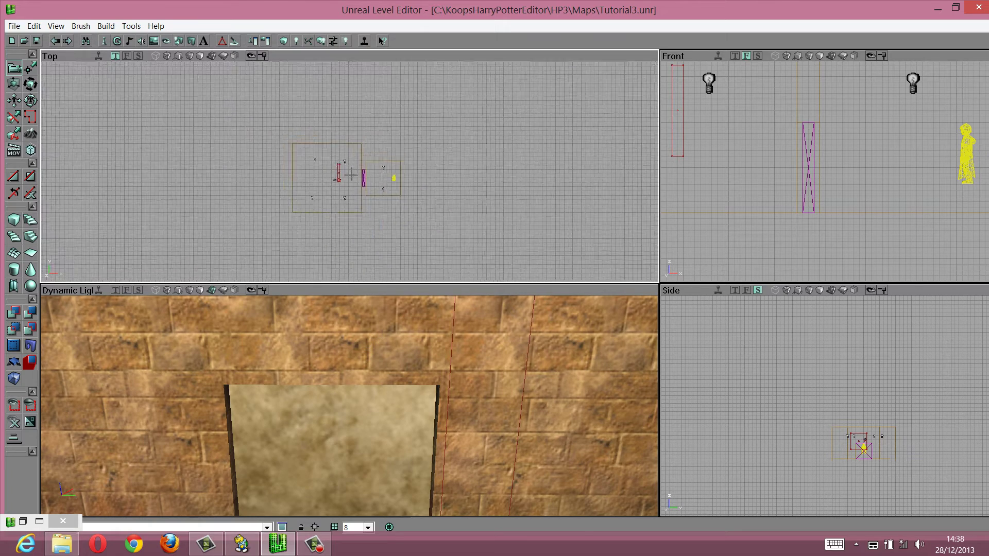
pyautogui.scroll(2, 350, 176)
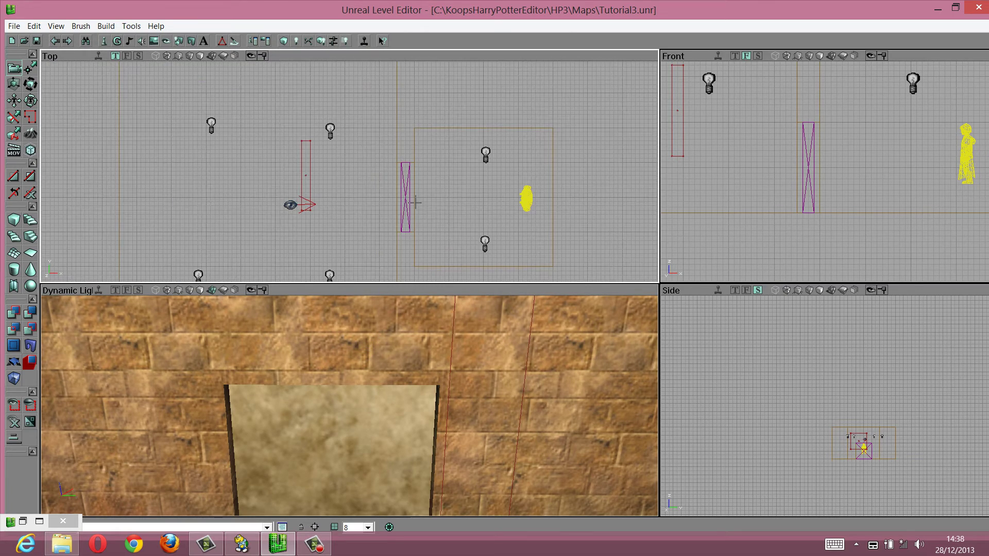
pyautogui.scroll(1, 415, 203)
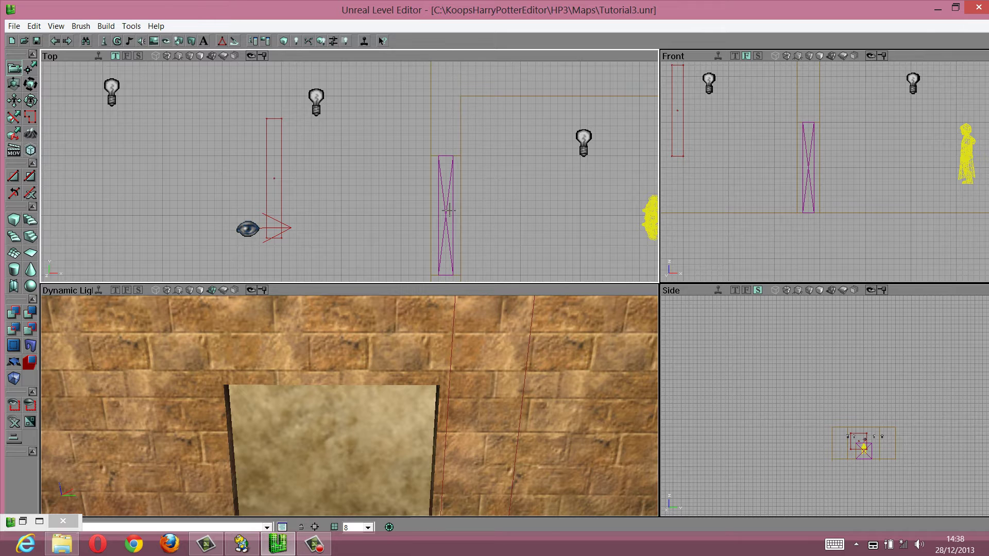
pyautogui.scroll(-2, 449, 211)
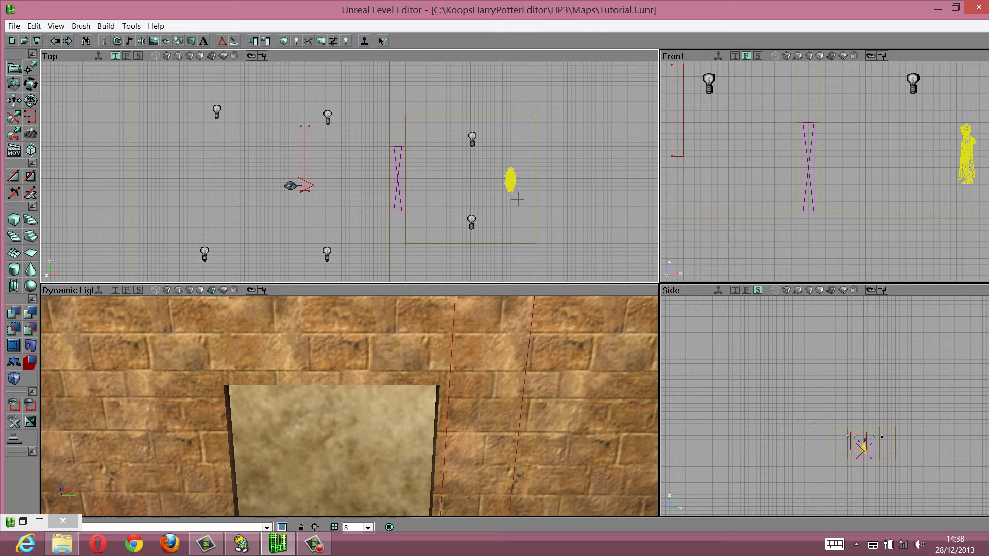
pyautogui.click(511, 183)
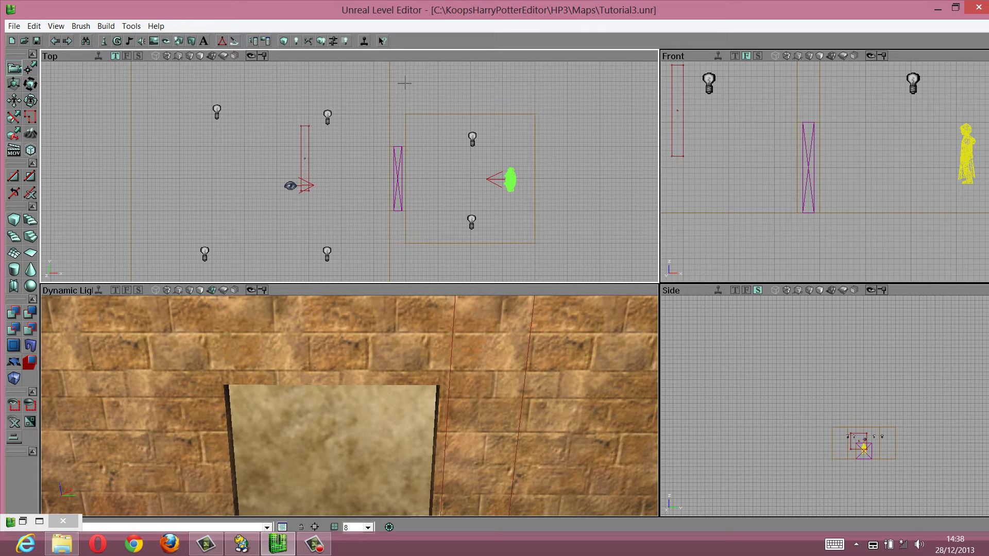
pyautogui.click(449, 168)
# - Switch the mover to Key 1 and slide it up to open the doorway
pyautogui.click(401, 164)
pyautogui.rightClick(401, 165)
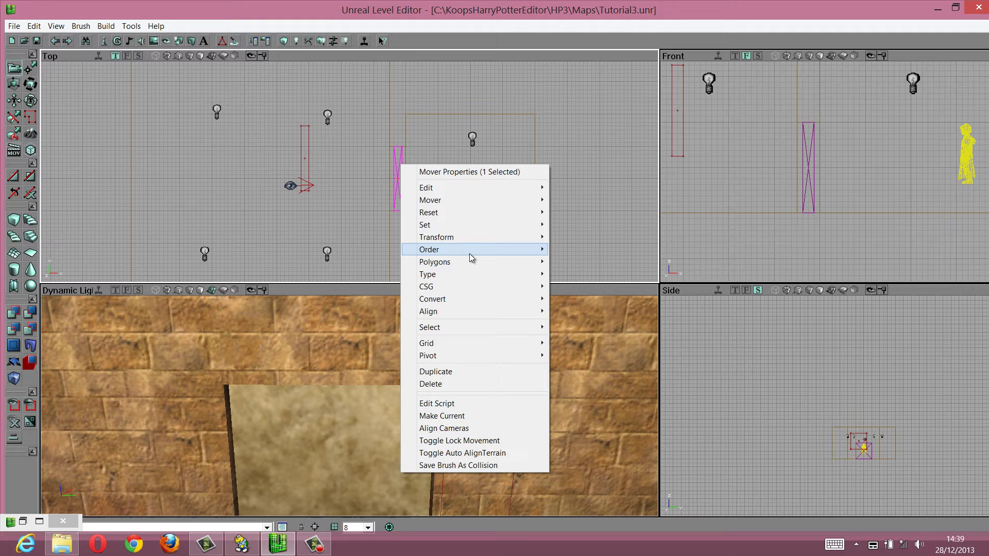
pyautogui.moveTo(474, 202)
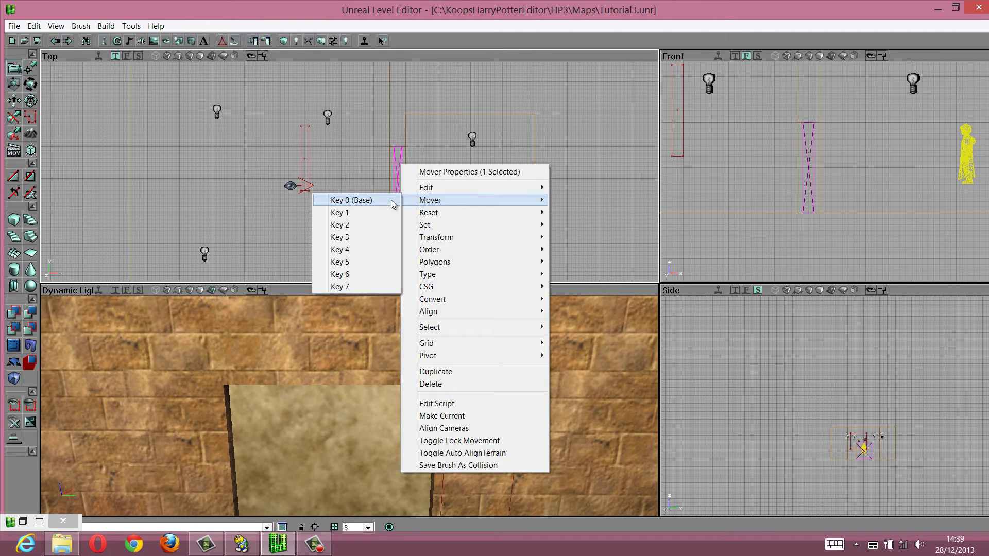
pyautogui.click(356, 212)
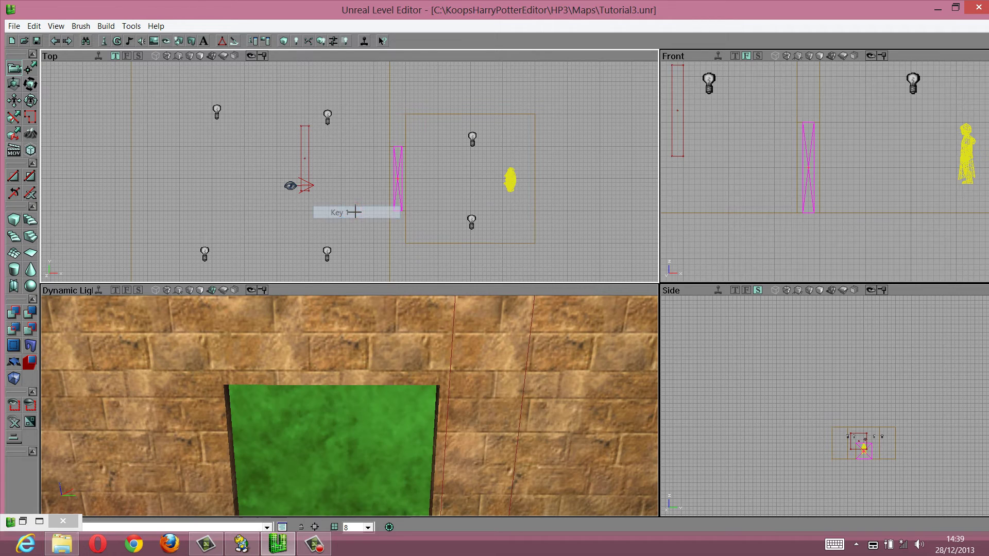
pyautogui.moveTo(400, 157); pyautogui.dragTo(400, 144, button='right')
pyautogui.keyDown('ctrl'); pyautogui.moveTo(401, 158); pyautogui.dragTo(400, 91); pyautogui.keyUp('ctrl')
pyautogui.keyDown('ctrl'); pyautogui.moveTo(350, 171); pyautogui.dragTo(351, 115); pyautogui.keyUp('ctrl')
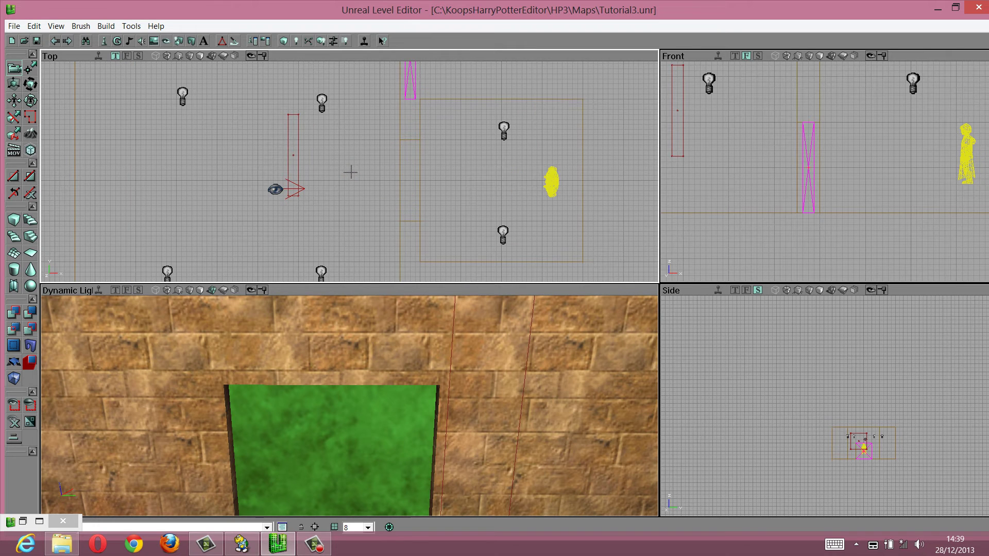
# - Reset the mover to Key 0 (Base) so it closes the doorway
pyautogui.rightClick(416, 81)
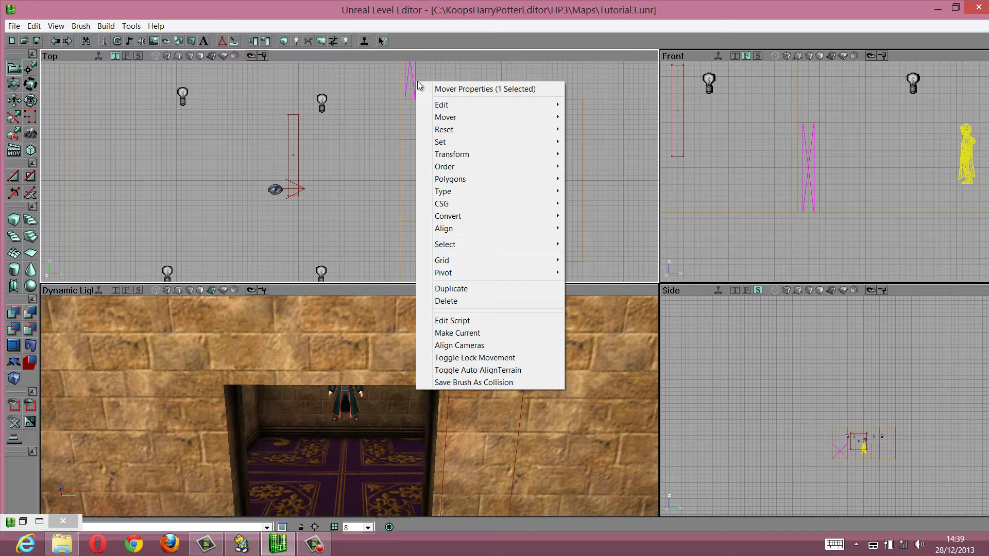
pyautogui.moveTo(471, 117)
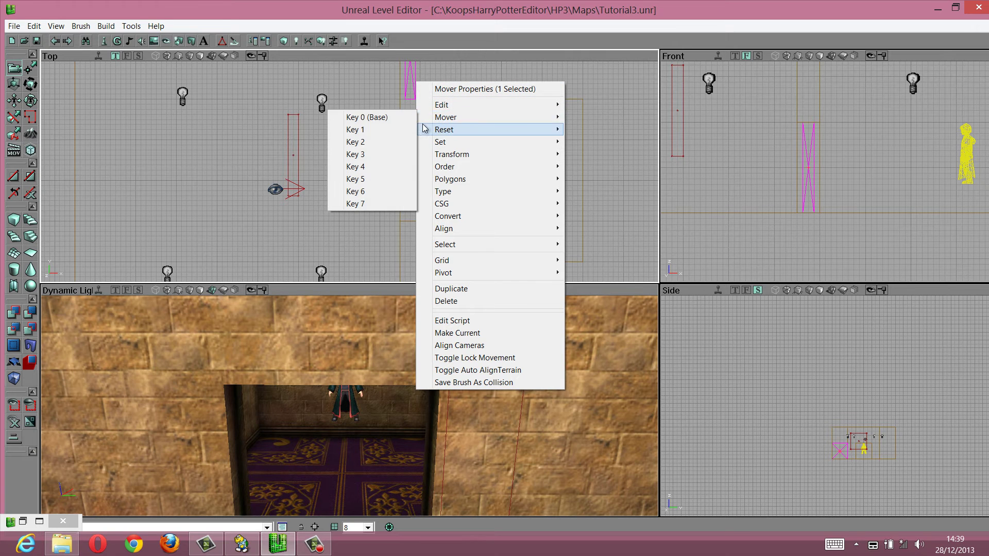
pyautogui.click(396, 122)
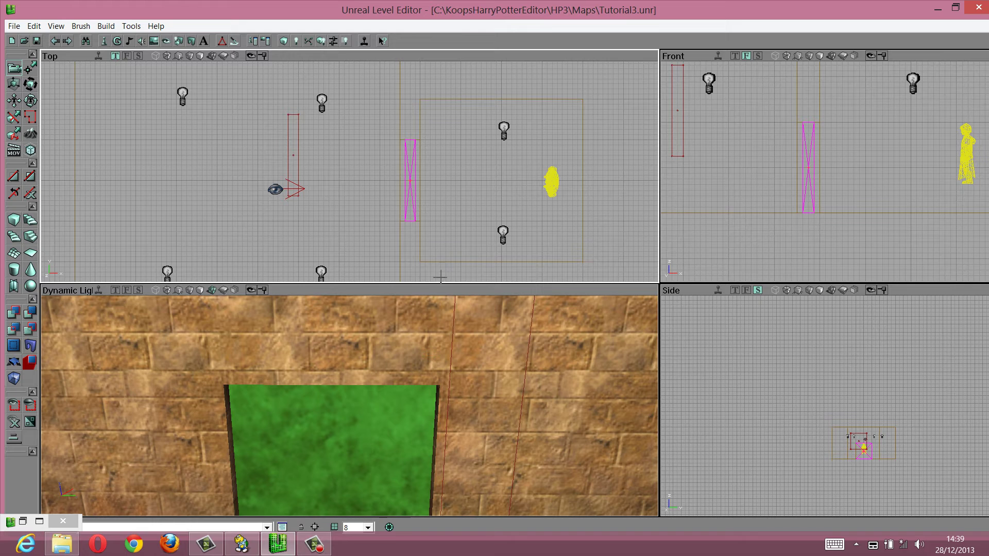
# - Deselect the mover and inspect the sealed doorway from the 3D camera
pyautogui.click(411, 340)
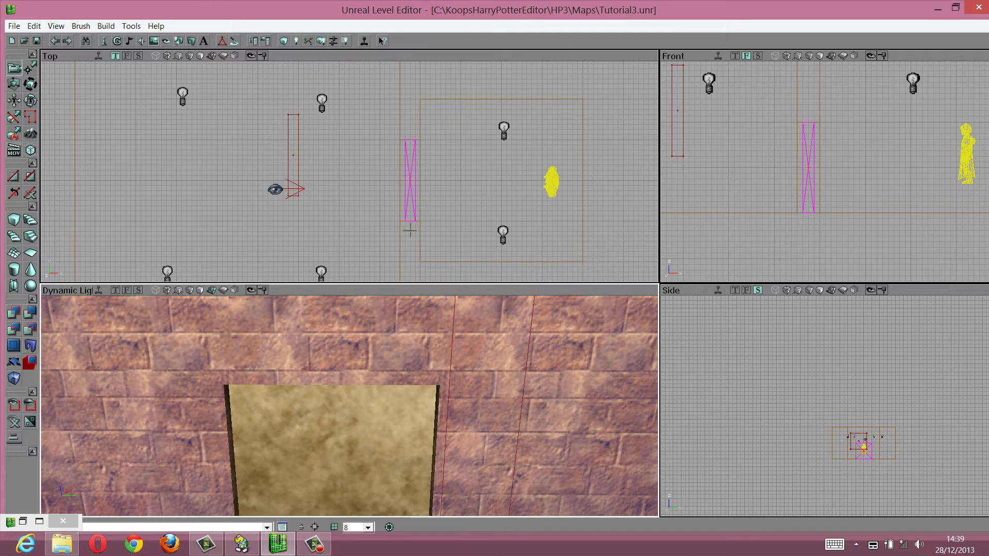
pyautogui.click(479, 62)
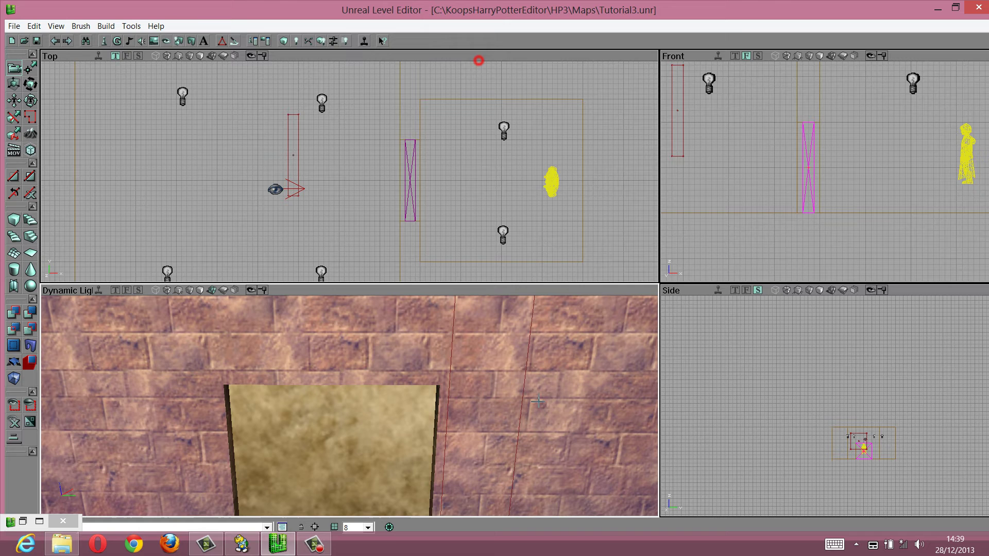
pyautogui.moveTo(329, 409); pyautogui.dragTo(329, 407)
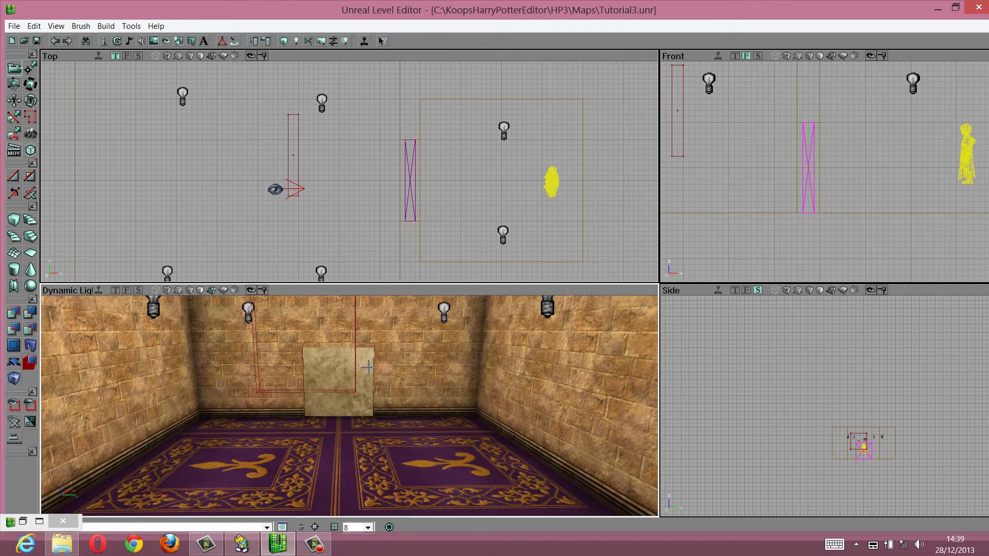
pyautogui.click(549, 369)
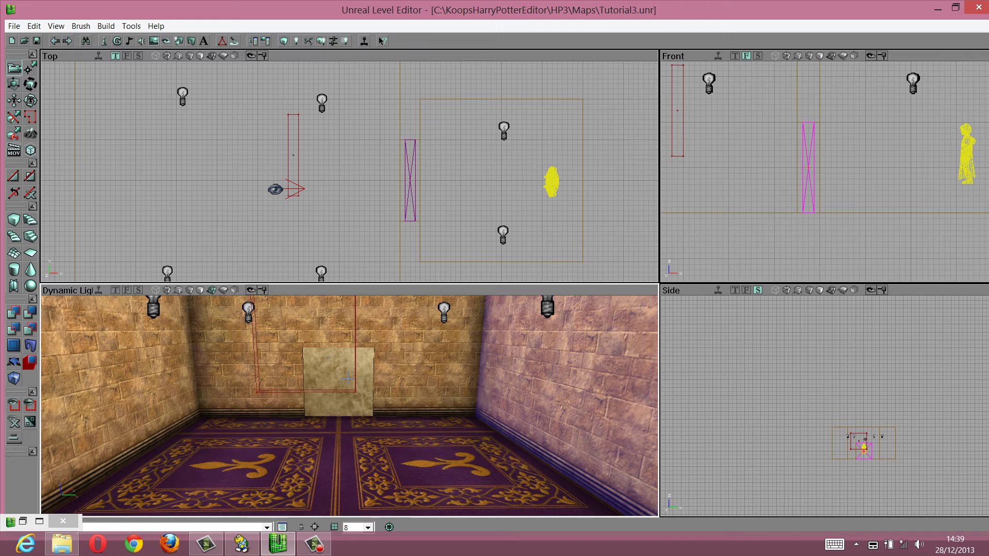
pyautogui.moveTo(357, 409); pyautogui.dragTo(352, 408)
pyautogui.click(801, 162)
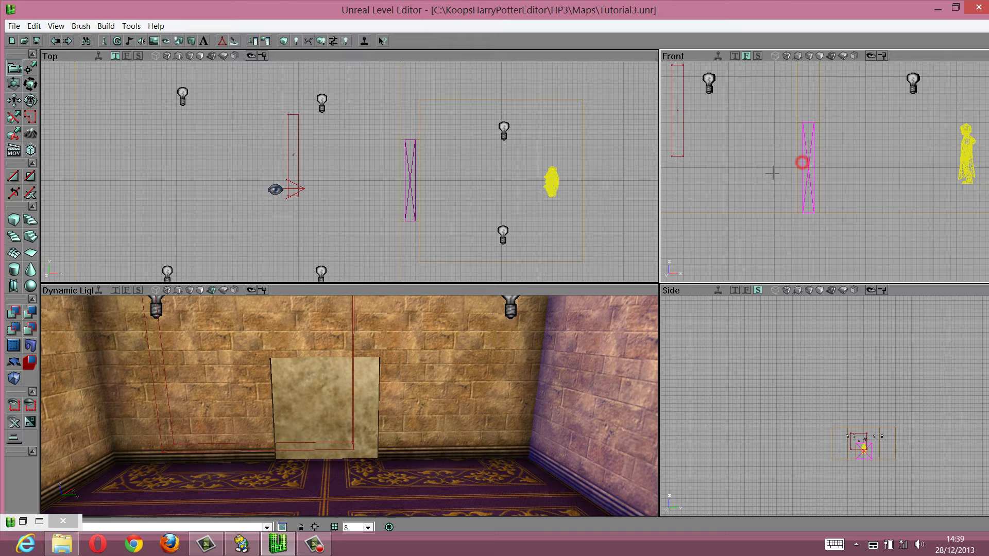
pyautogui.click(773, 170)
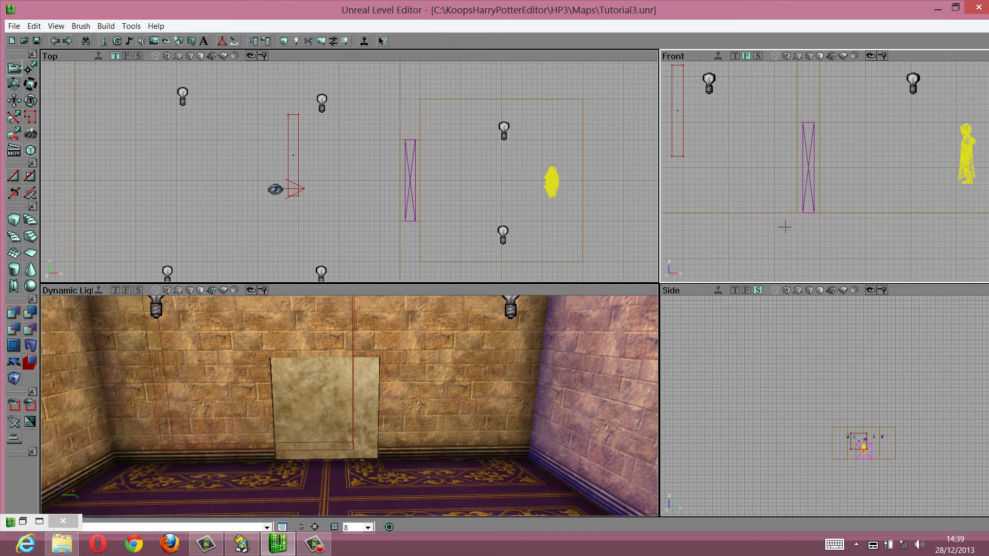
# - Frame the doorway in the 3D view and pick the Triggers > Trigger actor class
pyautogui.moveTo(388, 414); pyautogui.dragTo(350, 402)
pyautogui.moveTo(385, 413); pyautogui.dragTo(350, 408, button='right')
pyautogui.moveTo(350, 408); pyautogui.dragTo(370, 429)
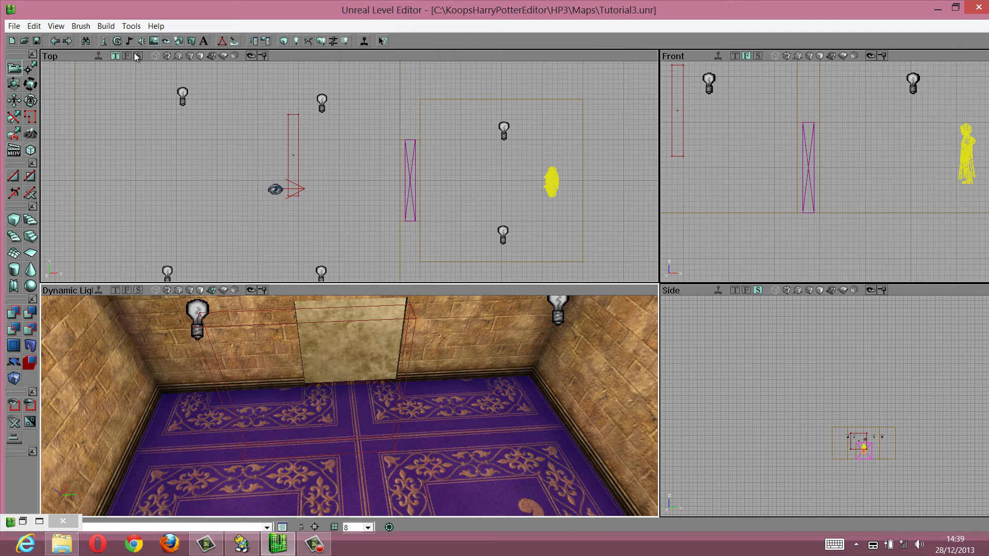
pyautogui.click(103, 42)
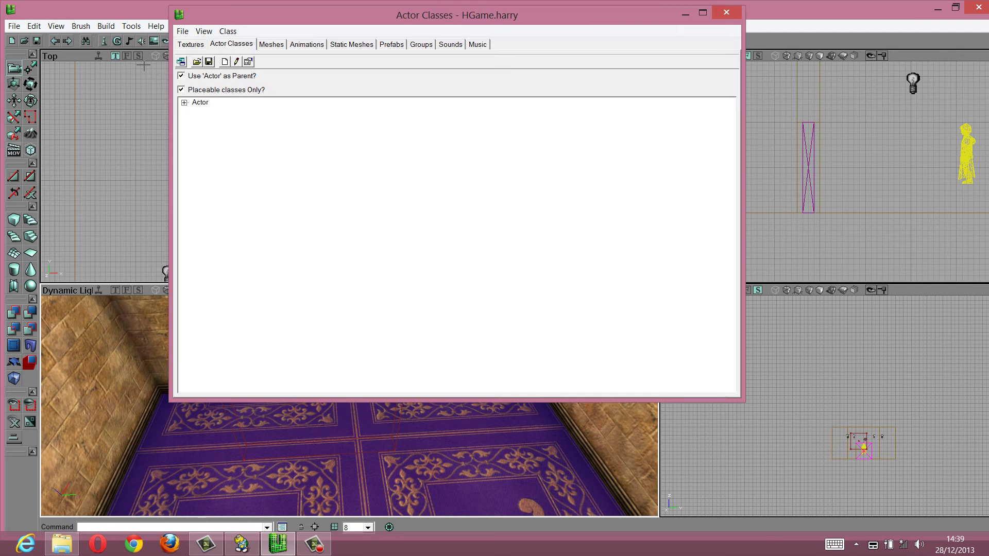
pyautogui.click(185, 102)
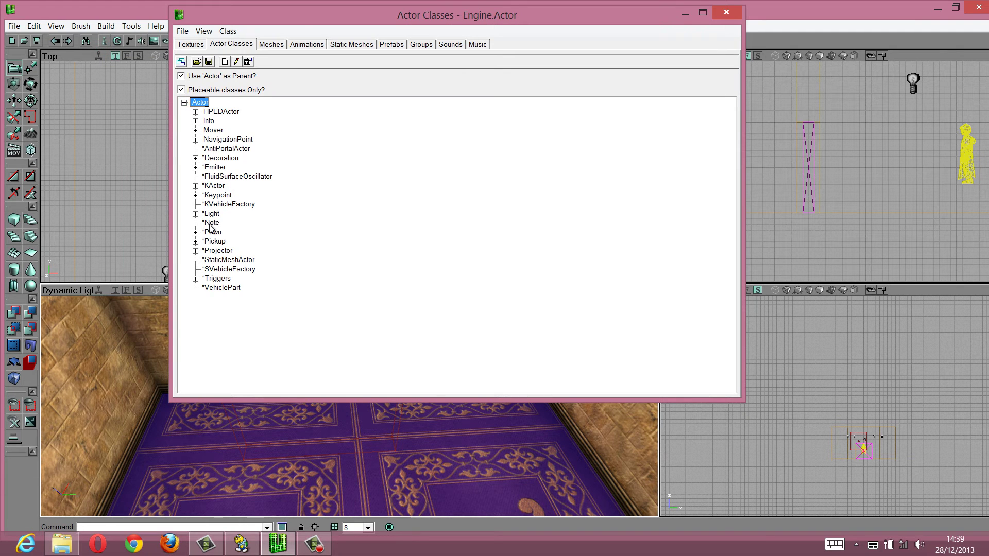
pyautogui.click(196, 278)
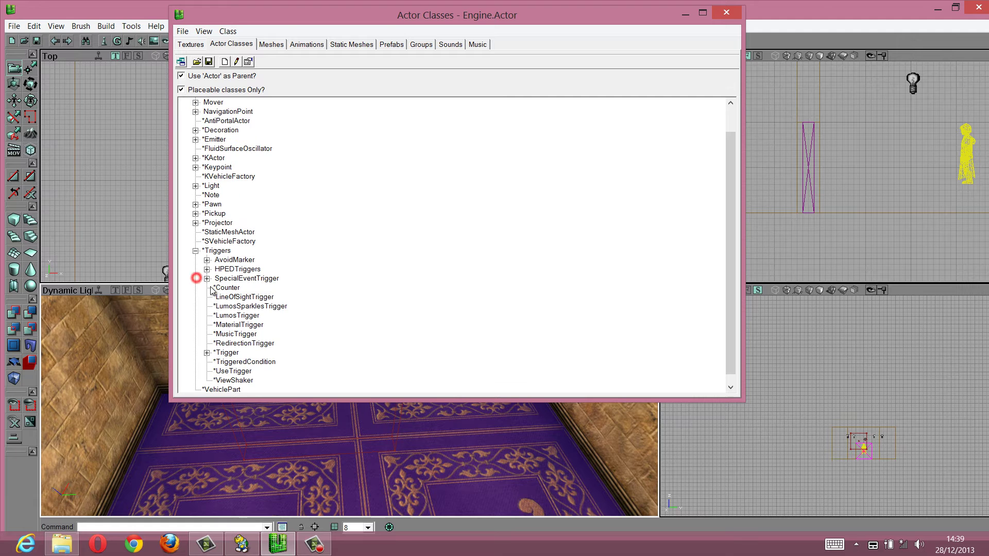
pyautogui.click(235, 351)
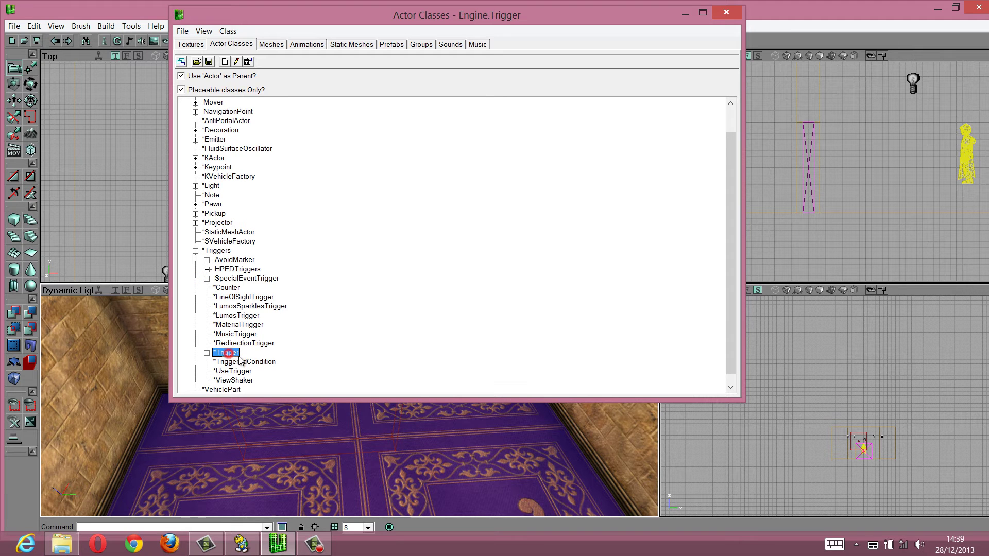
pyautogui.click(687, 13)
# - Add a Trigger on the floor and move it up beside the doorway wall mover
pyautogui.rightClick(358, 422)
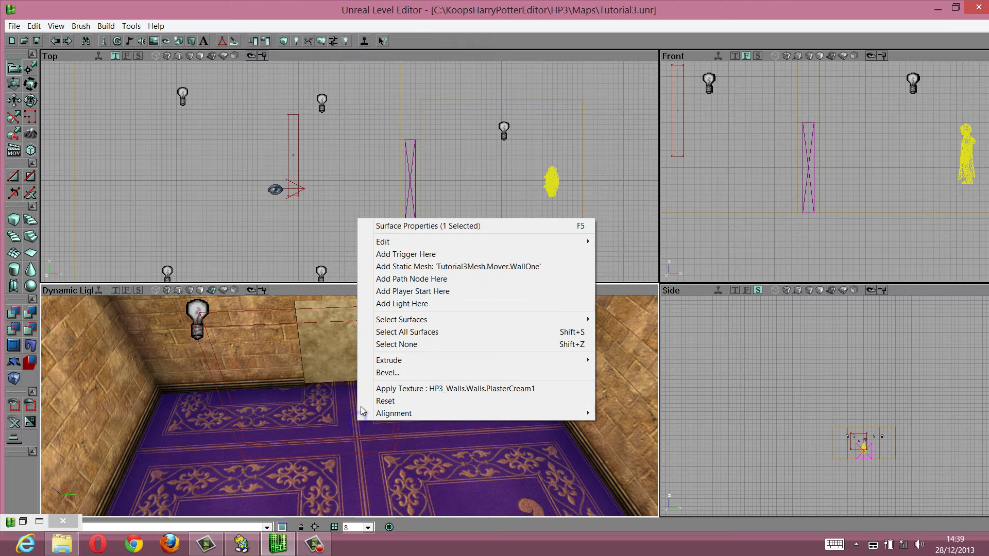
pyautogui.click(419, 259)
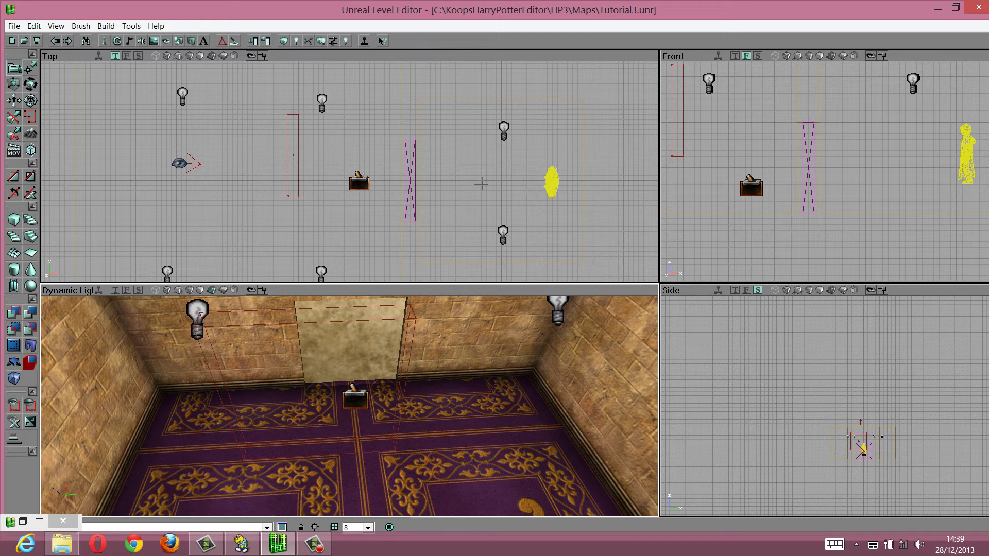
pyautogui.moveTo(817, 194)
pyautogui.mouseDown(button='right')
pyautogui.moveTo(828, 175)
pyautogui.moveTo(816, 196)
pyautogui.mouseUp(button='right')
pyautogui.click(771, 184)
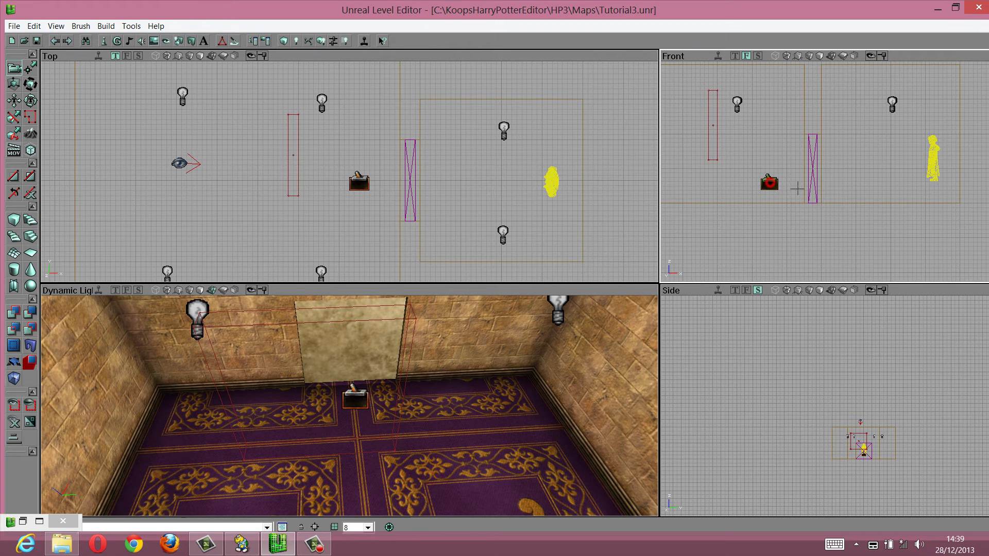
pyautogui.moveTo(782, 190)
pyautogui.keyDown('ctrl'); pyautogui.mouseDown()
pyautogui.moveTo(829, 174)
pyautogui.moveTo(798, 192)
pyautogui.mouseUp(); pyautogui.keyUp('ctrl')
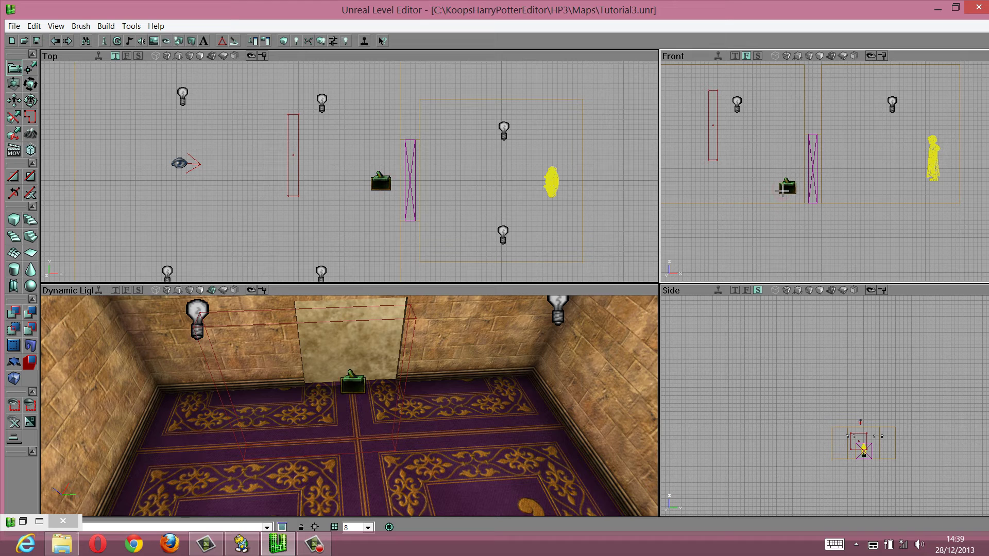
pyautogui.click(457, 168)
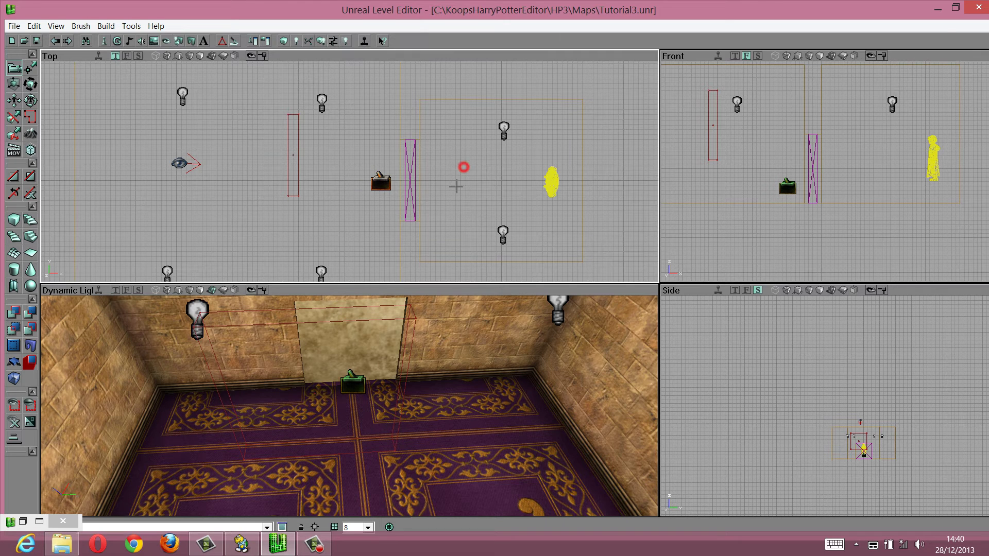
pyautogui.click(385, 180)
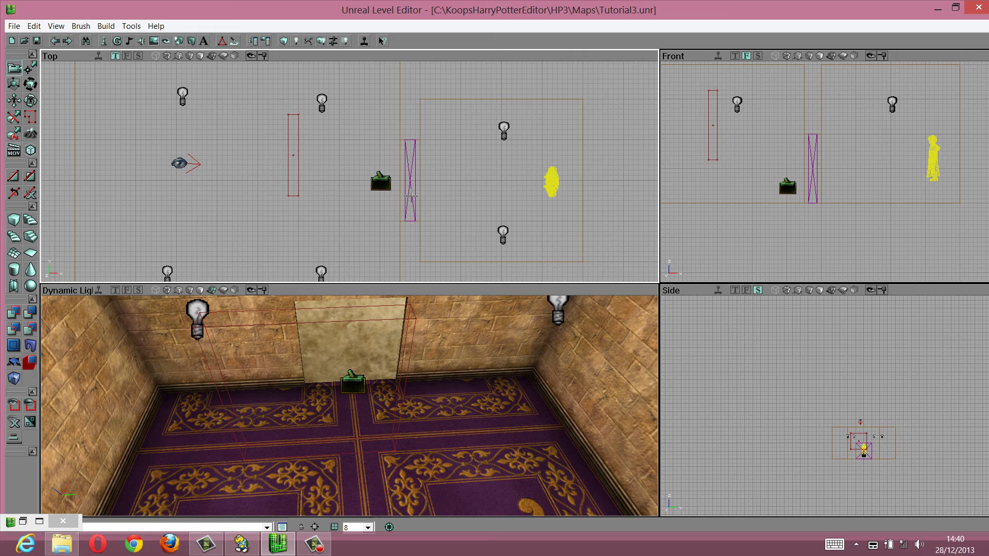
pyautogui.moveTo(350, 407); pyautogui.dragTo(350, 407)
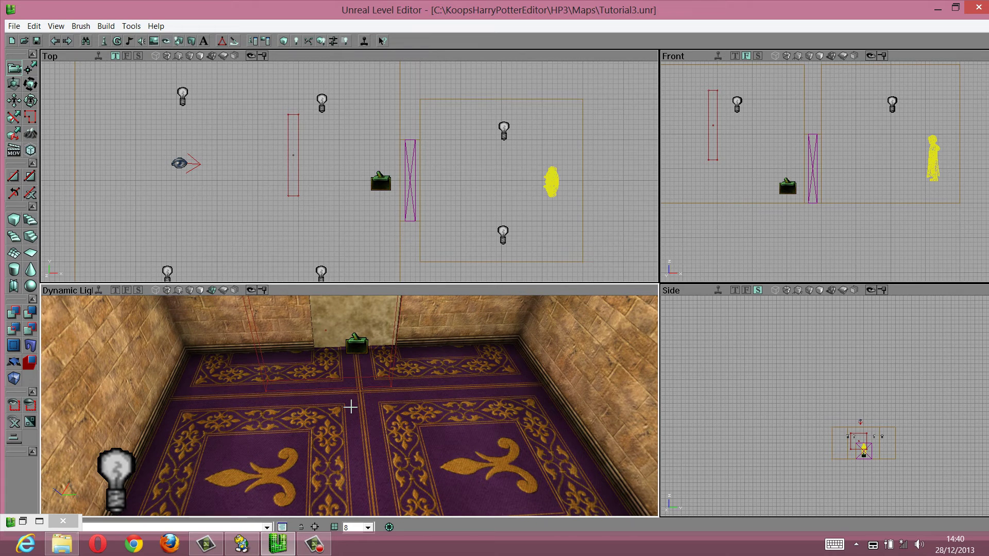
pyautogui.moveTo(349, 177); pyautogui.dragTo(351, 169)
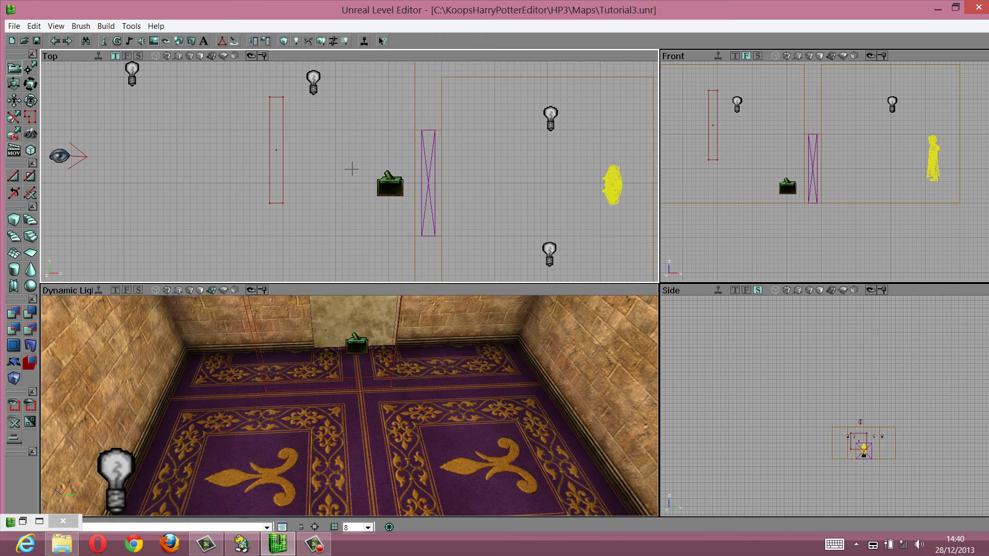
pyautogui.click(427, 155)
# - Change the wall mover's Events Tag from Mover to MoverWallOne
pyautogui.rightClick(426, 155)
pyautogui.click(451, 162)
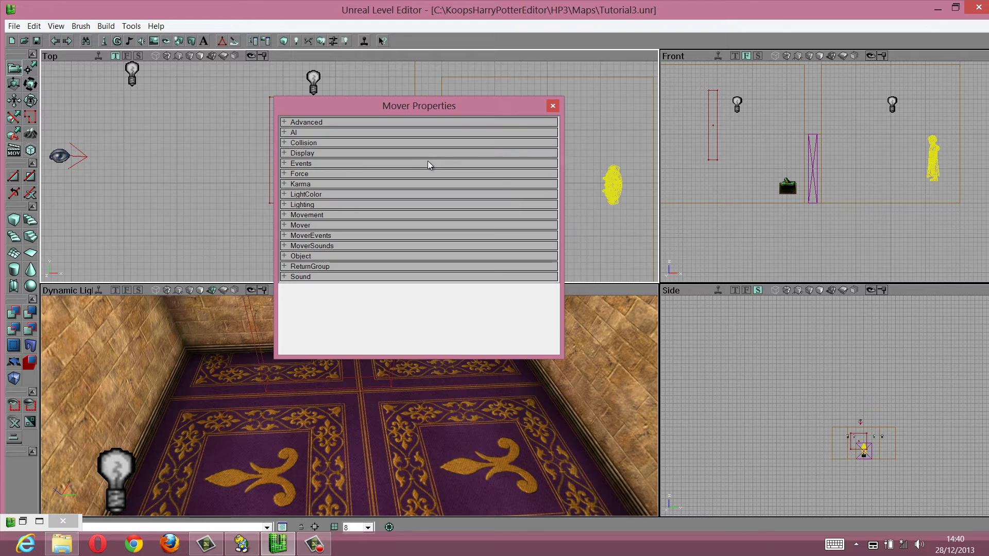
pyautogui.click(308, 164)
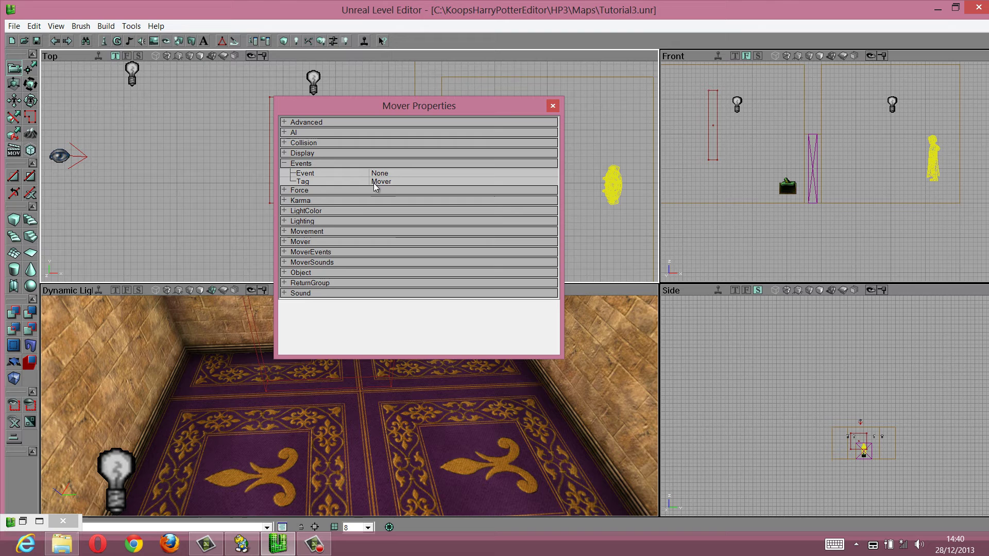
pyautogui.click(394, 183)
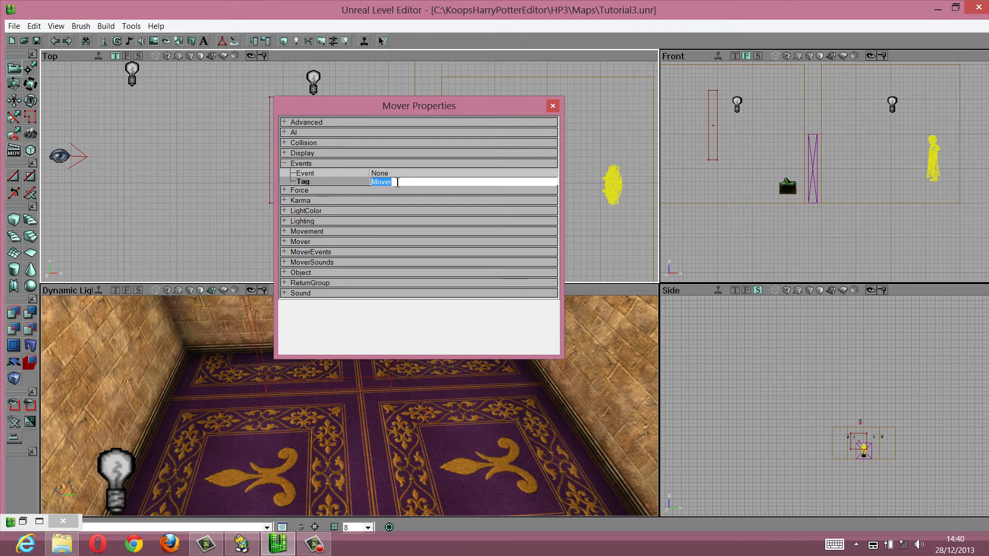
pyautogui.click(396, 182)
pyautogui.moveTo(401, 182); pyautogui.dragTo(372, 186)
pyautogui.click(407, 184)
pyautogui.write('WallOne')
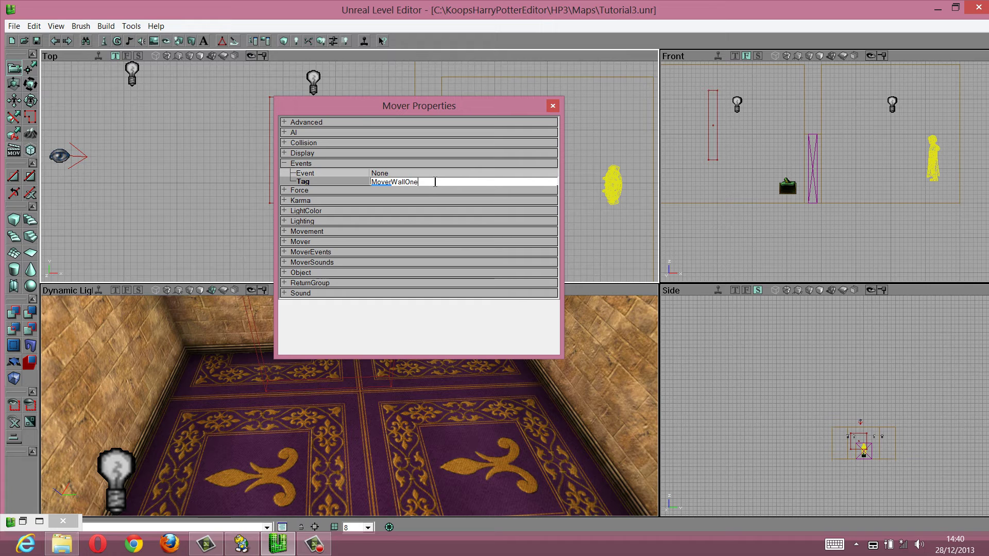
pyautogui.moveTo(439, 185); pyautogui.dragTo(308, 191)
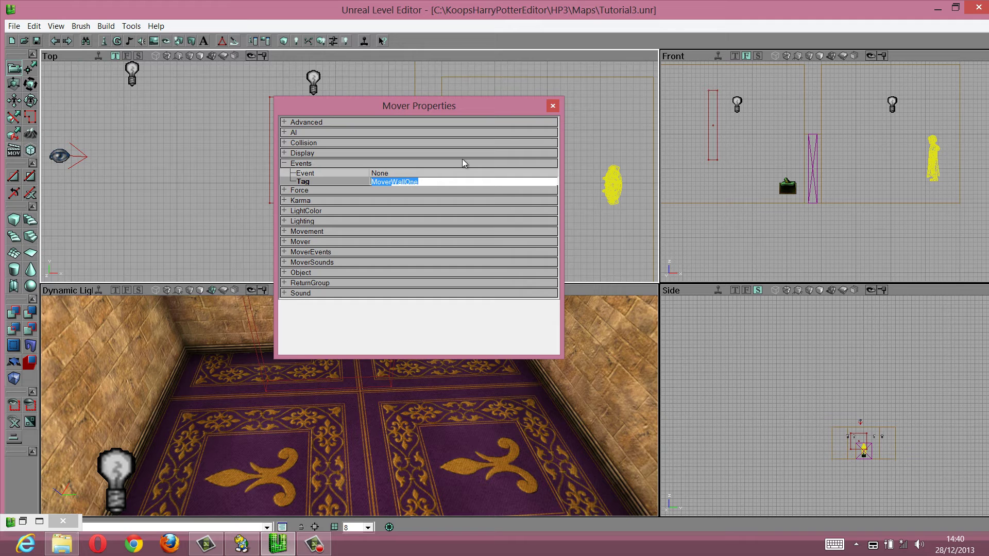
pyautogui.click(552, 105)
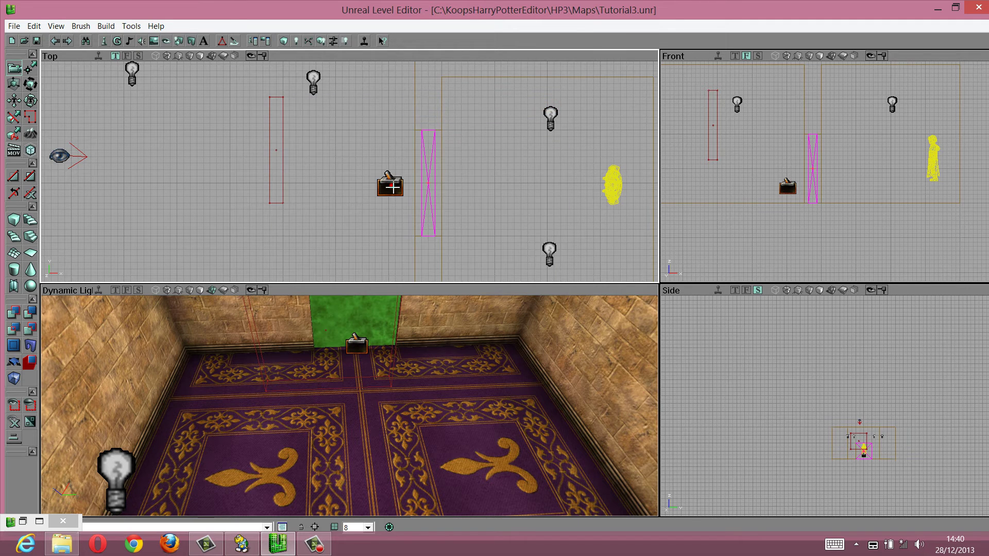
# - Set the doorway trigger's Event property to MoverWallOne
pyautogui.click(392, 187)
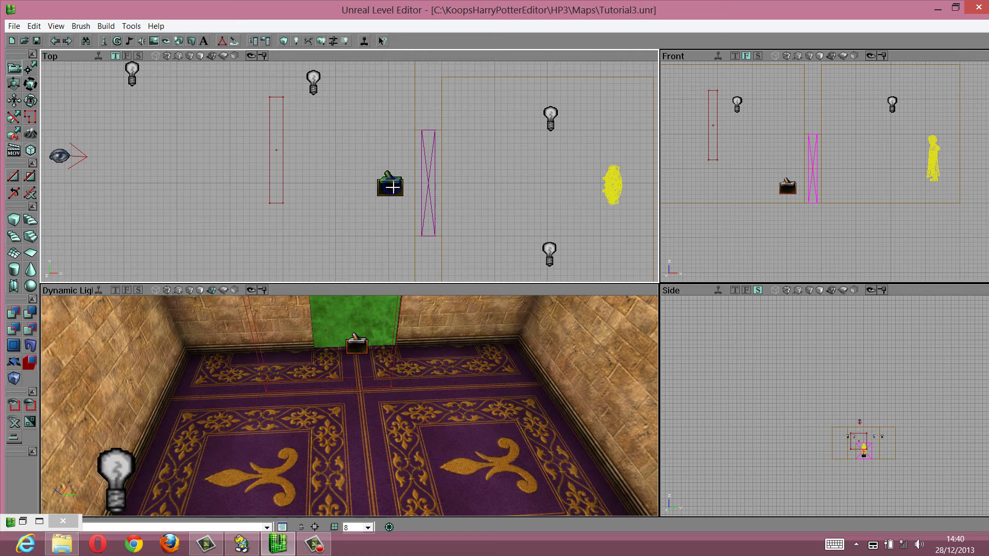
pyautogui.rightClick(393, 187)
pyautogui.click(400, 194)
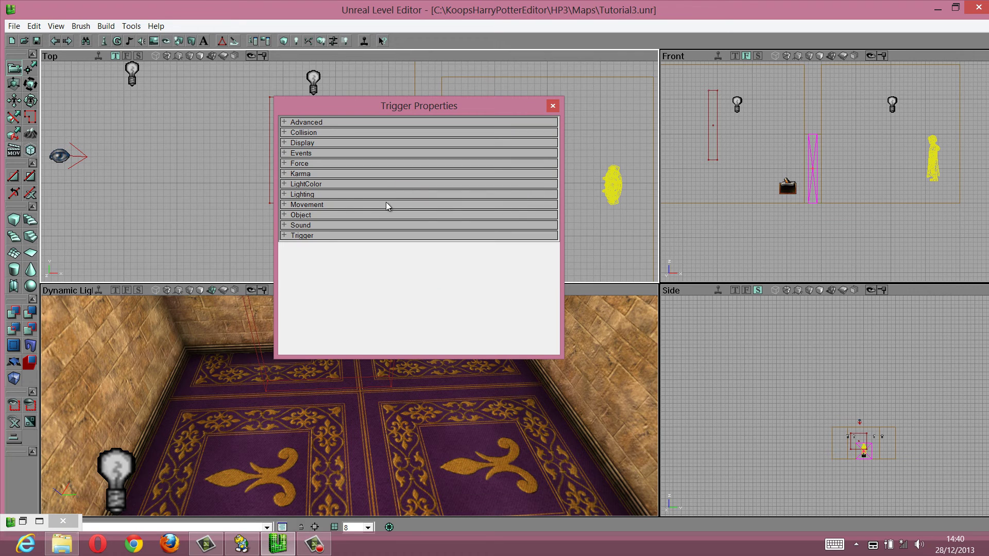
pyautogui.click(316, 155)
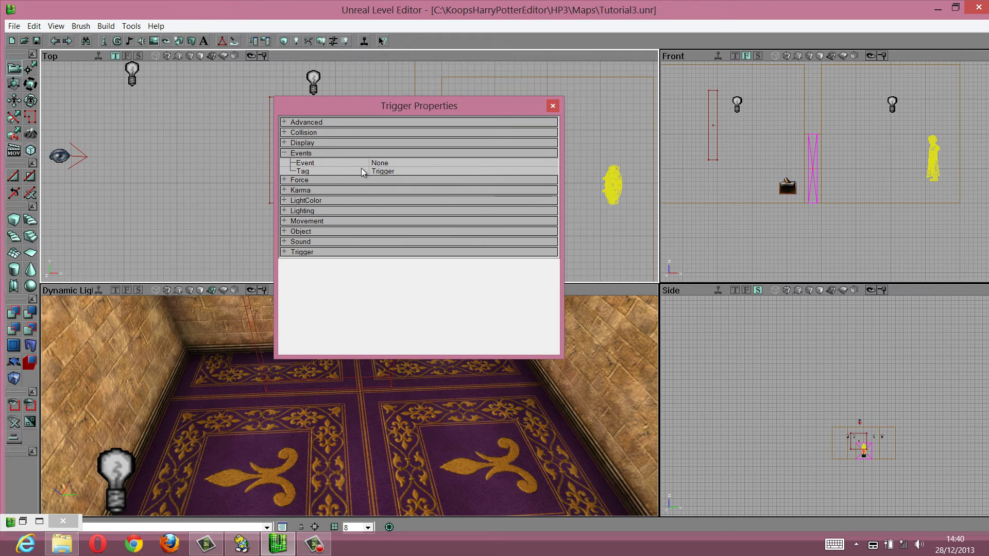
pyautogui.click(392, 164)
pyautogui.write('MoverWallOne')
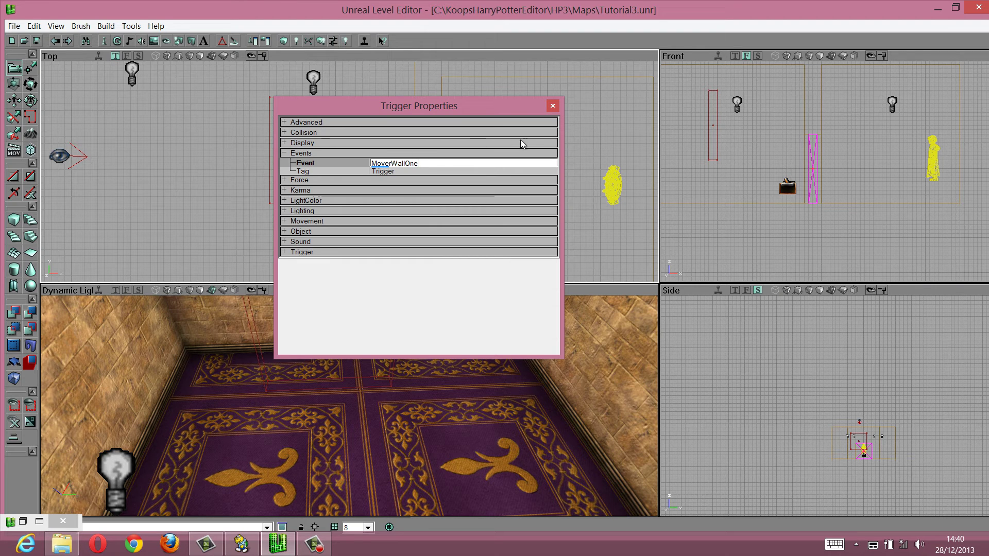
pyautogui.click(553, 106)
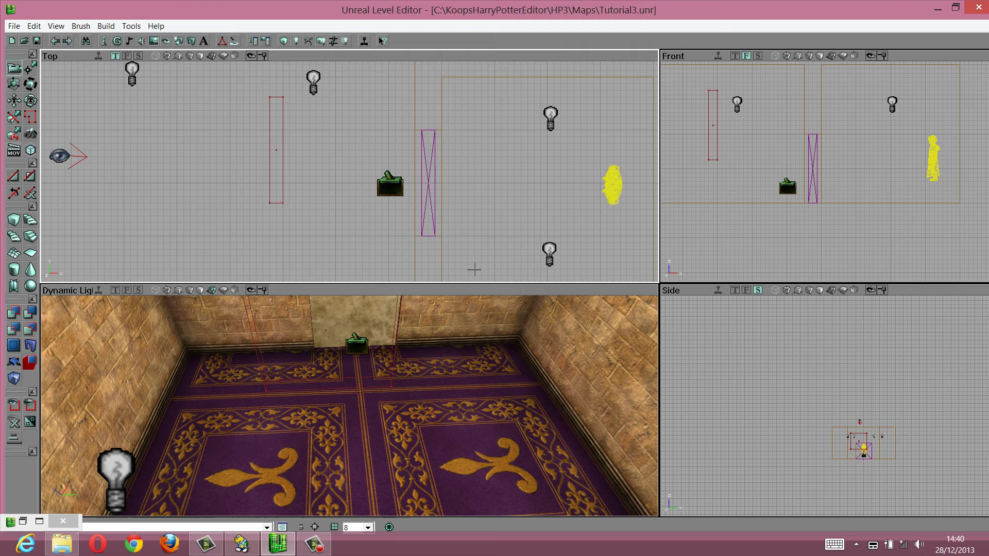
# - Change the wall mover's Object InitialState from BumpOpenTimed to TriggerOpenTimed
pyautogui.click(436, 149)
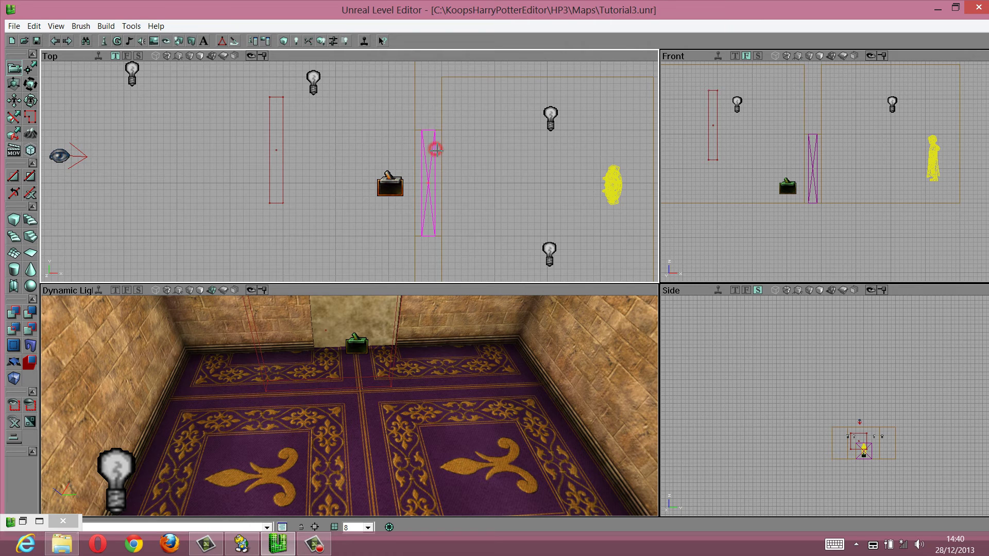
pyautogui.rightClick(436, 149)
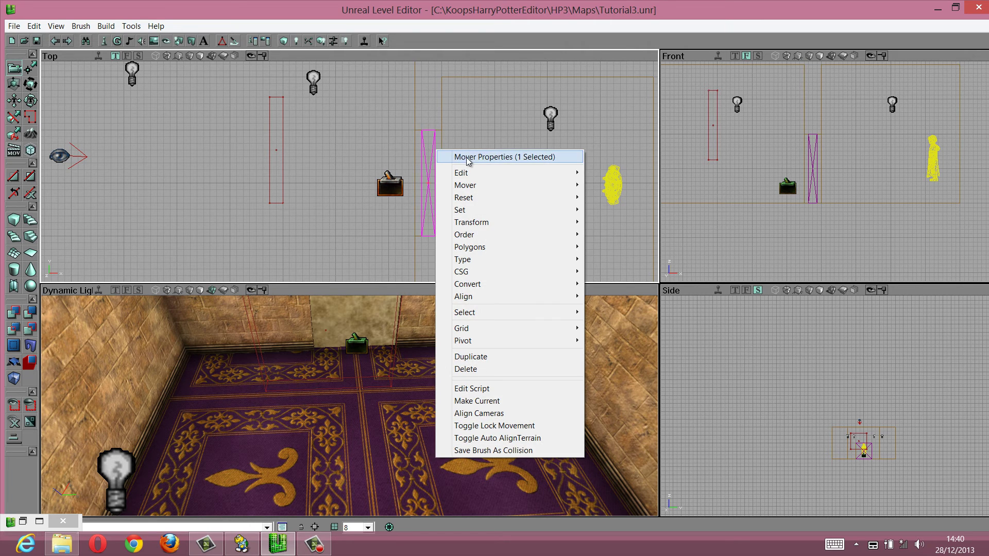
pyautogui.click(467, 159)
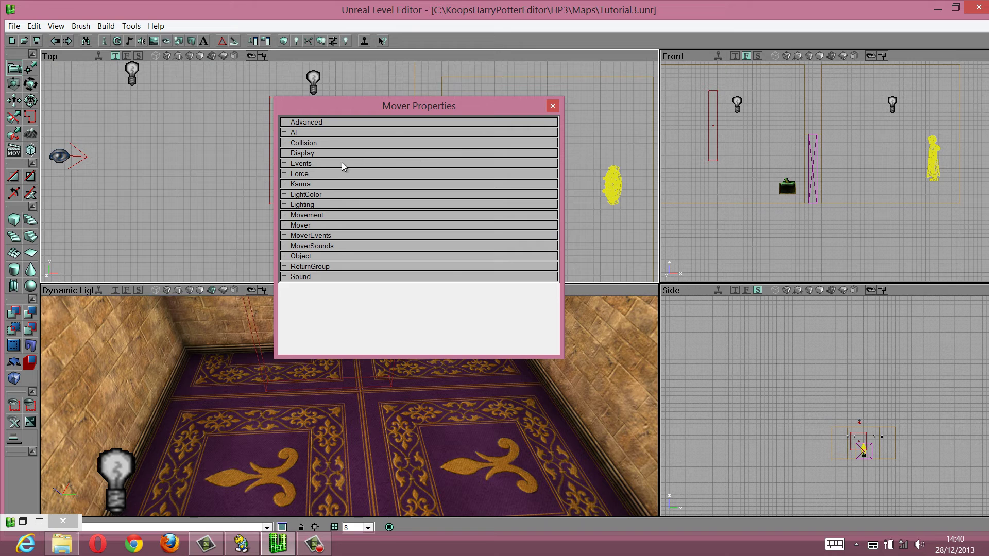
pyautogui.click(301, 257)
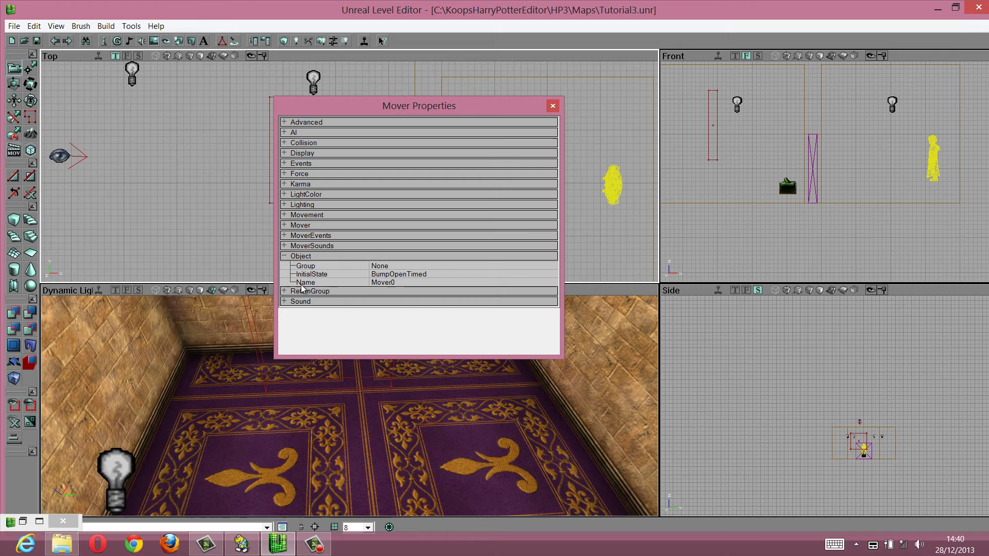
pyautogui.click(398, 274)
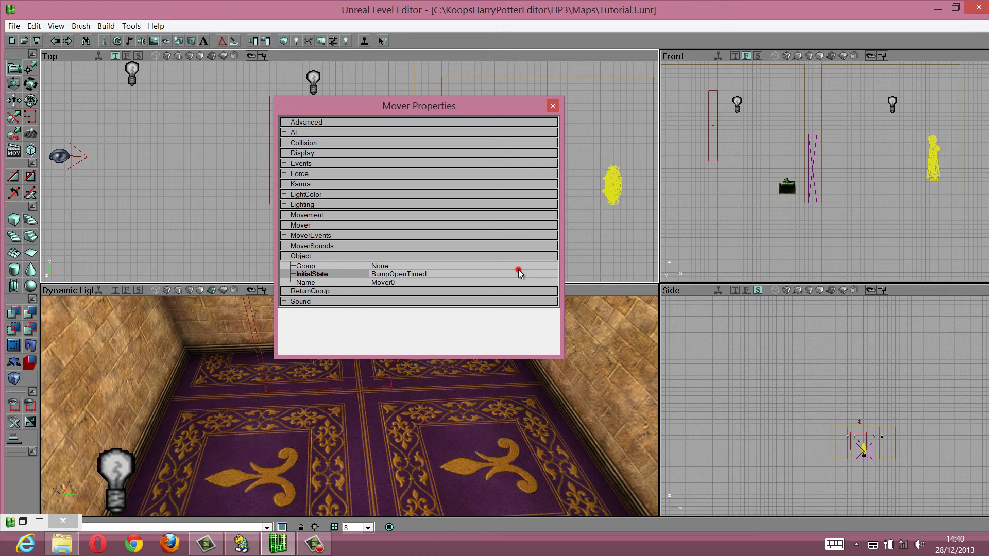
pyautogui.click(551, 274)
pyautogui.click(551, 274)
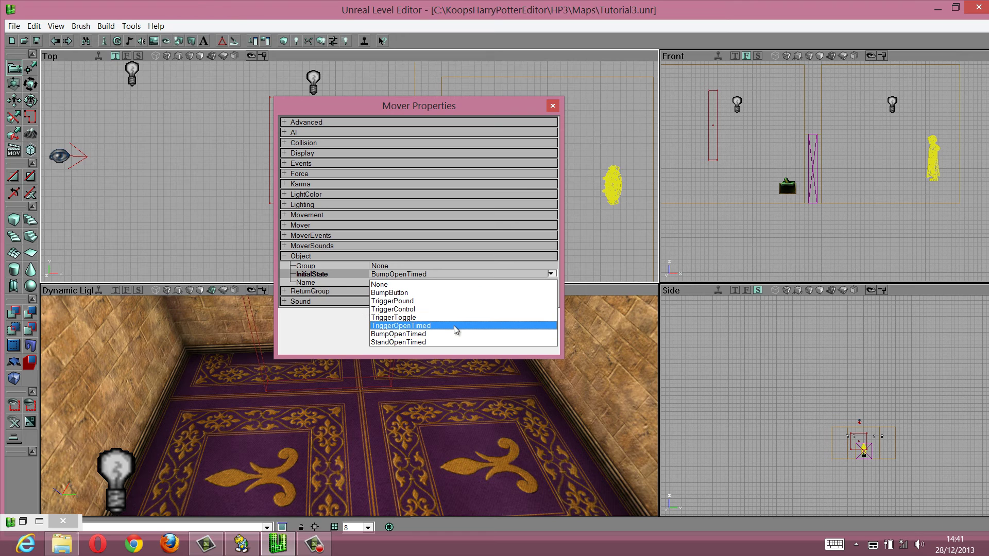
pyautogui.click(412, 326)
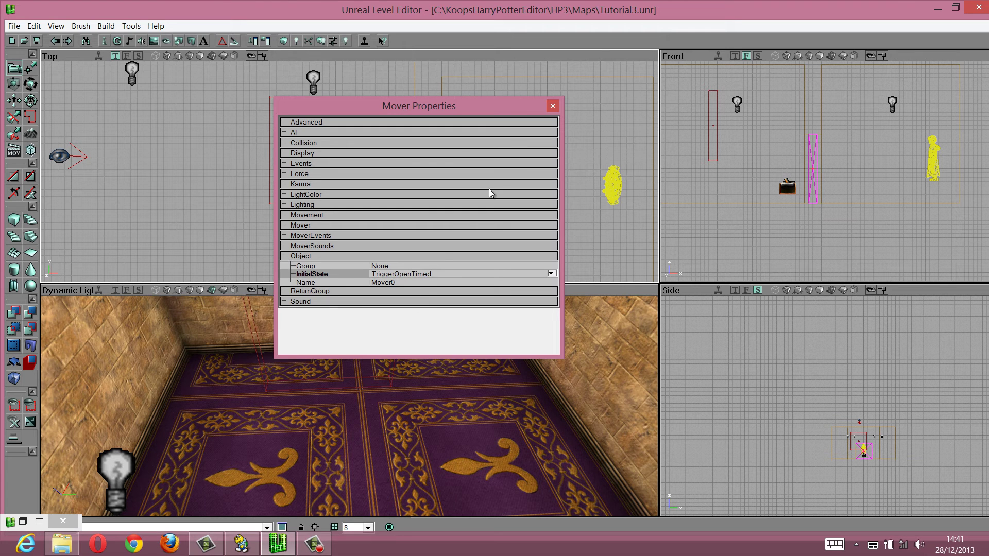
# - Close the mover properties and rebuild the whole map
pyautogui.click(555, 109)
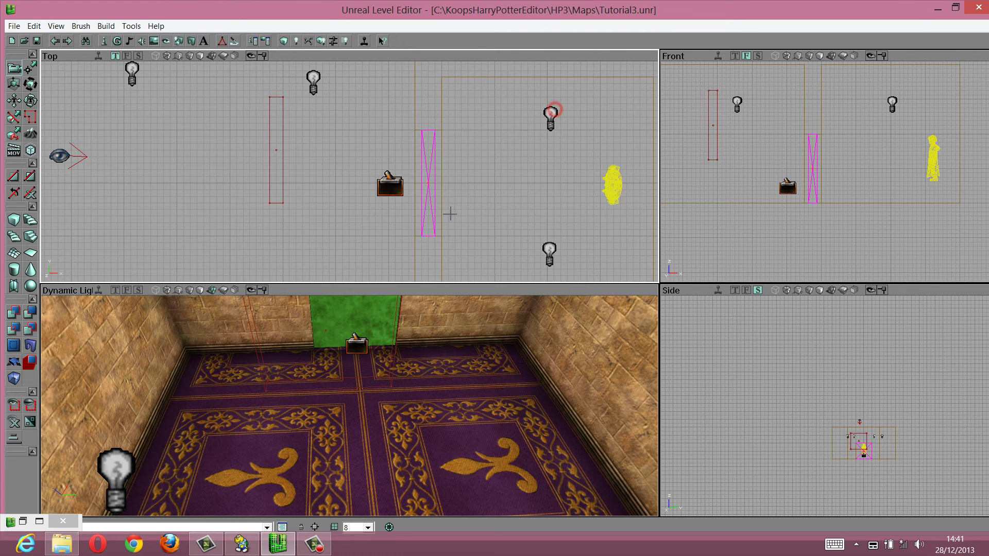
pyautogui.moveTo(404, 337); pyautogui.dragTo(348, 395)
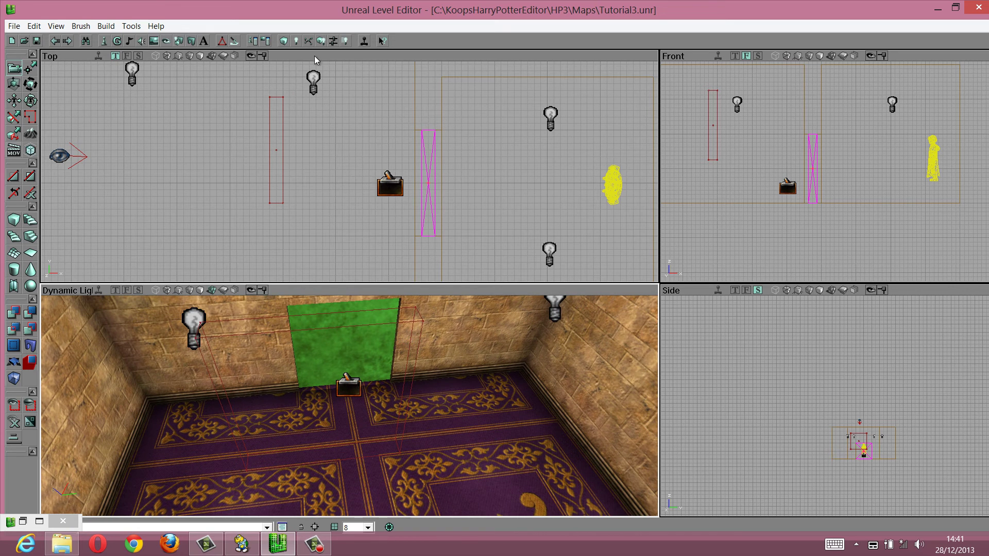
pyautogui.click(322, 42)
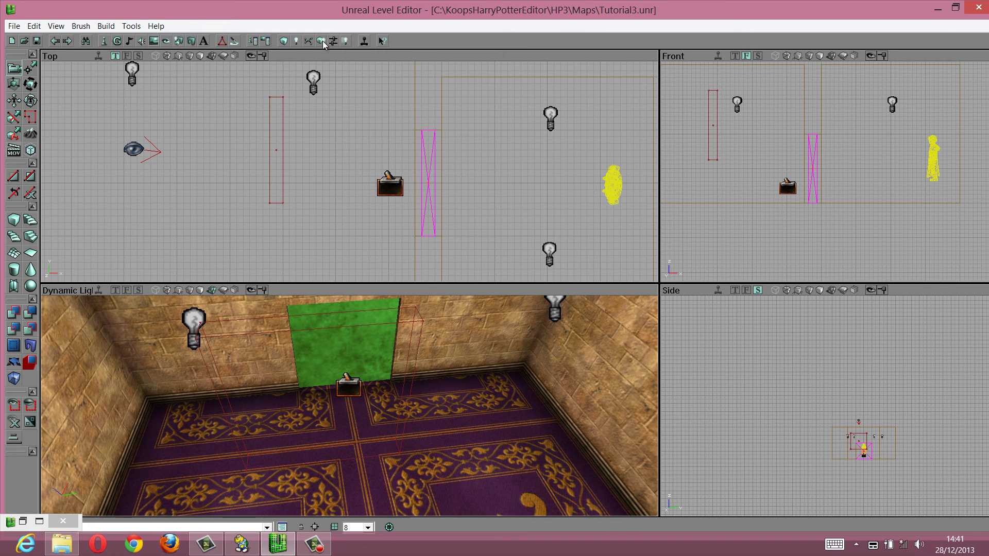
# - Duplicate the doorway trigger and place the copy on the far side of the wall
pyautogui.click(393, 190)
pyautogui.rightClick(392, 190)
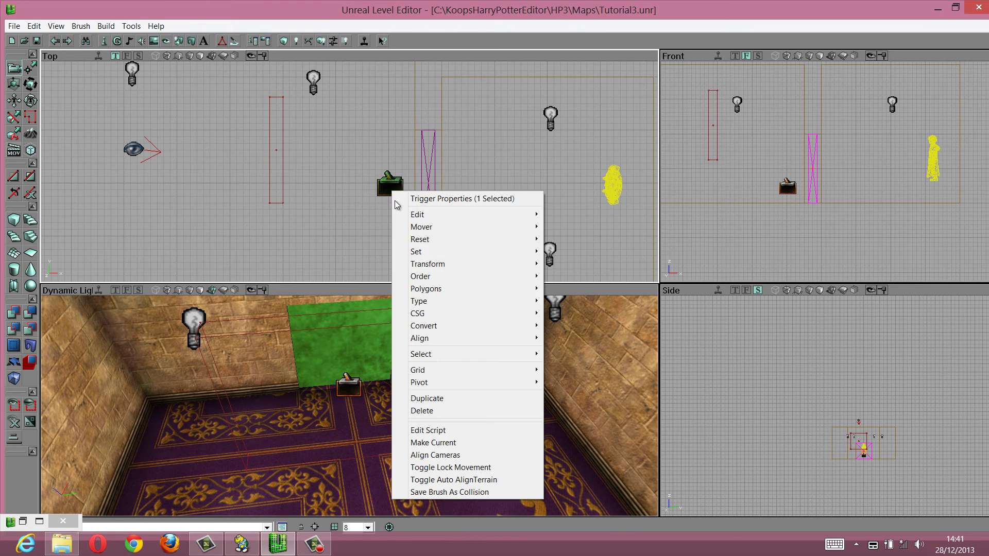
pyautogui.click(446, 399)
pyautogui.keyDown('ctrl'); pyautogui.moveTo(411, 215); pyautogui.dragTo(481, 206); pyautogui.keyUp('ctrl')
pyautogui.scroll(-2, 350, 173)
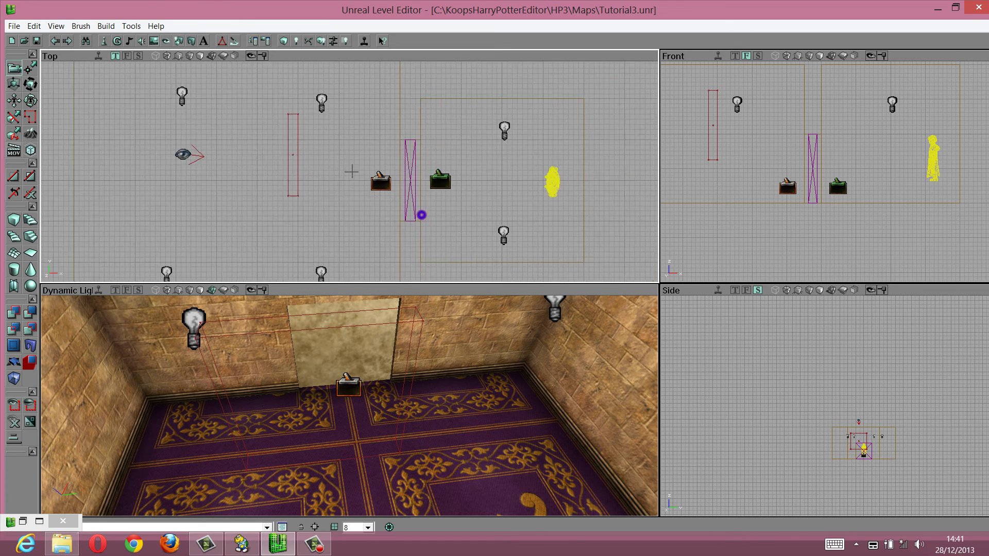
pyautogui.scroll(-2, 348, 172)
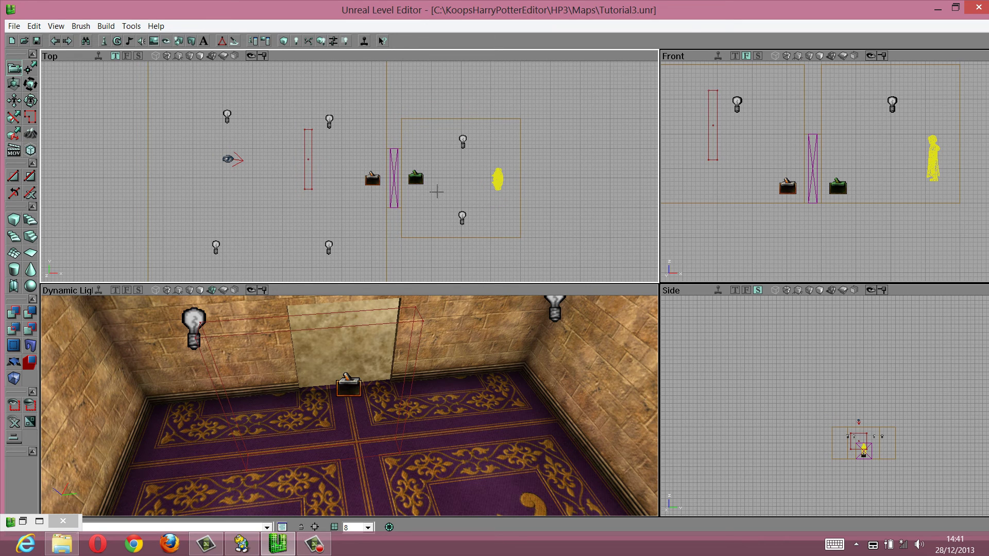
pyautogui.scroll(1, 350, 175)
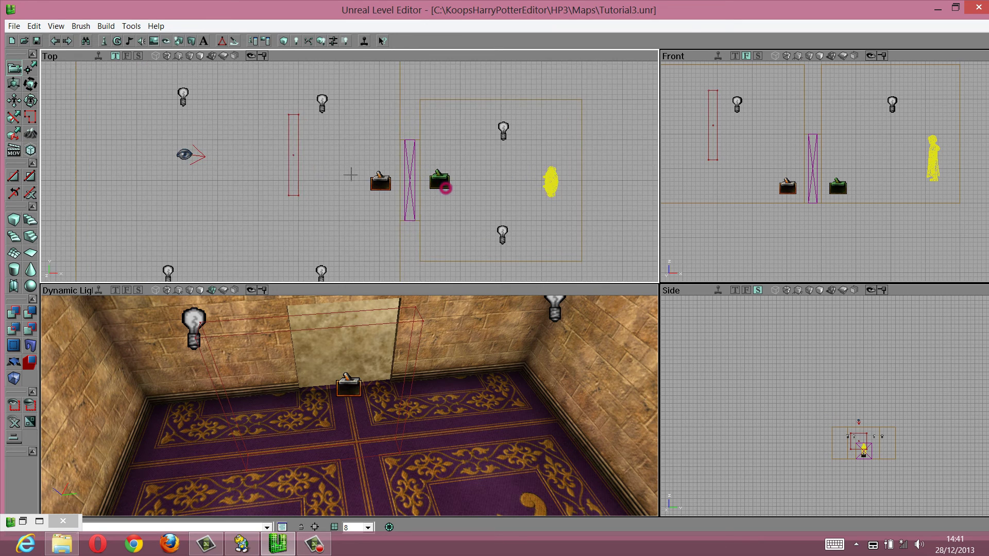
pyautogui.click(488, 177)
# - Rebuild the lighting and save the map as Tutorial3.unr
pyautogui.click(320, 41)
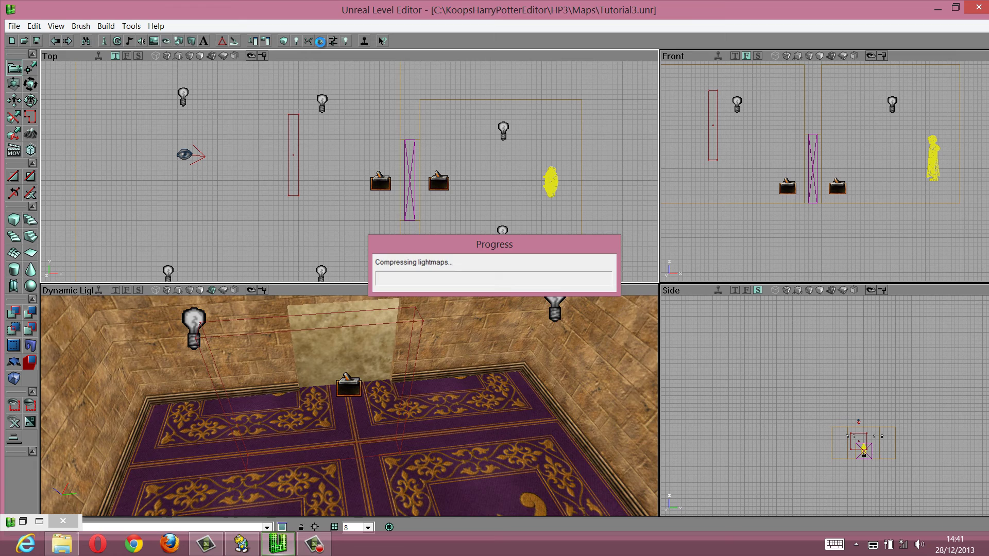
pyautogui.click(14, 26)
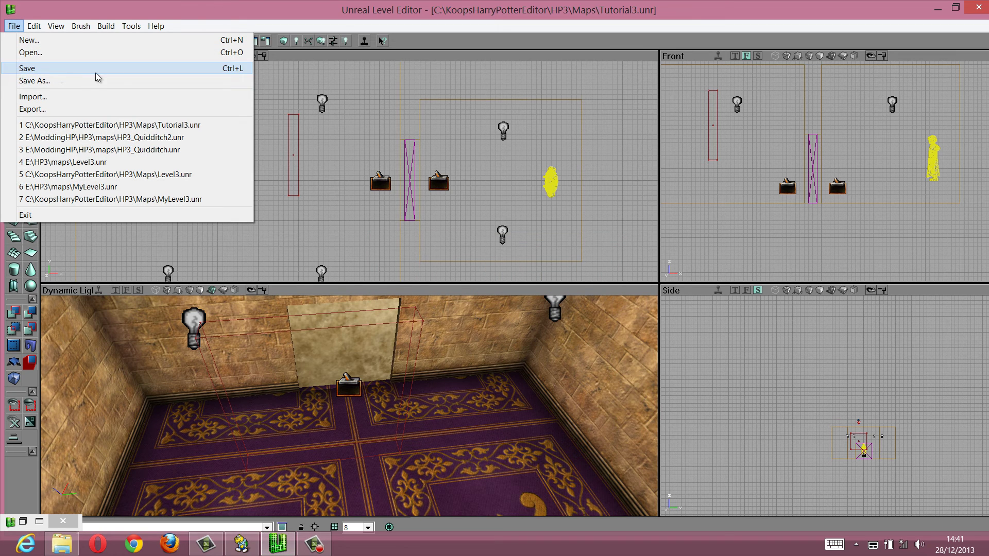
pyautogui.click(157, 67)
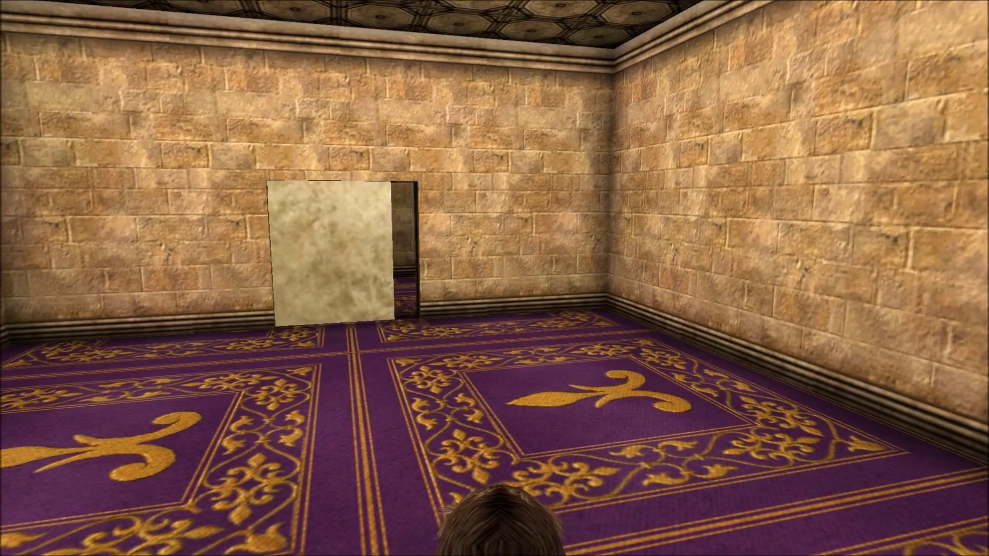
pyautogui.press('Left')
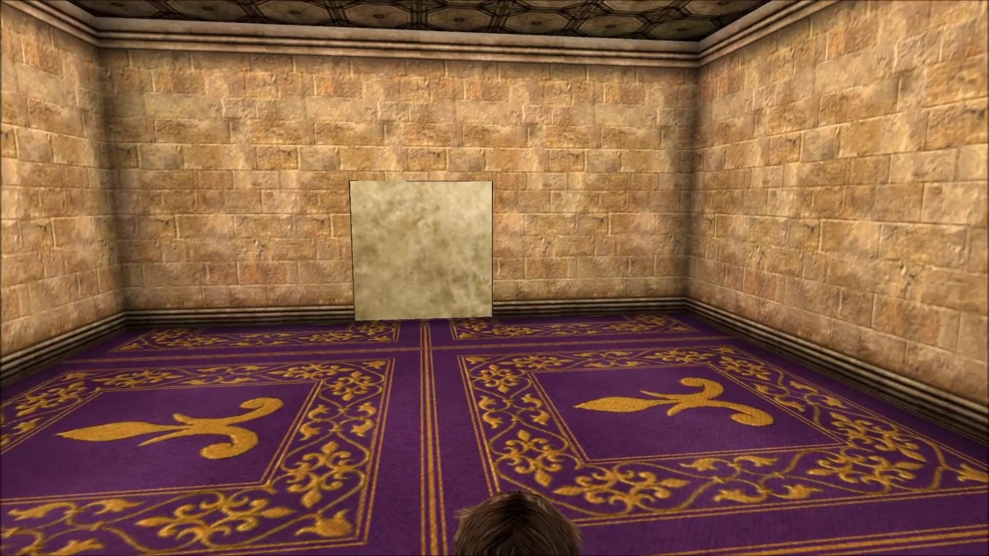
pyautogui.press('Left')
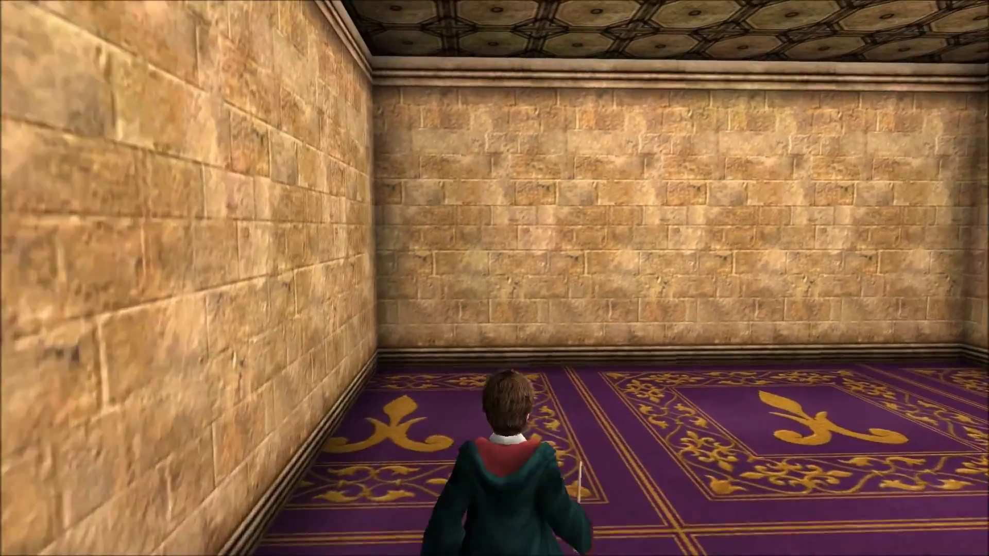
pyautogui.press('Right')
pyautogui.press('pageup')
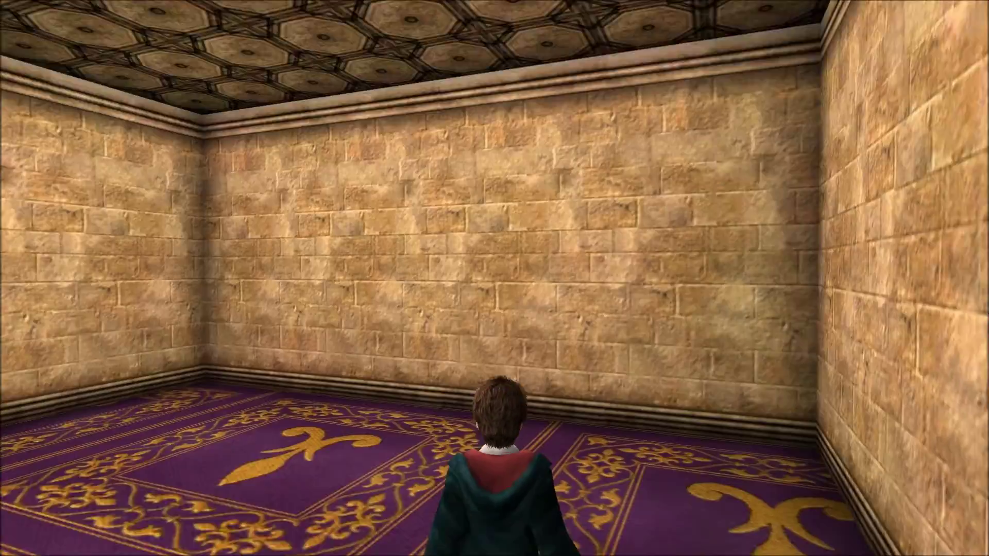
pyautogui.press('w')
pyautogui.press('Left')
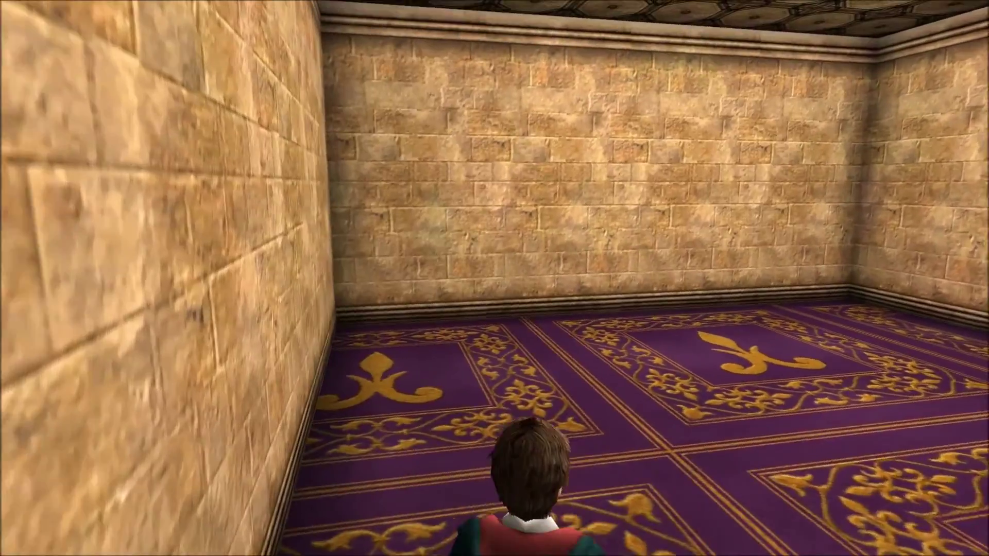
pyautogui.press('Right')
pyautogui.press('s')
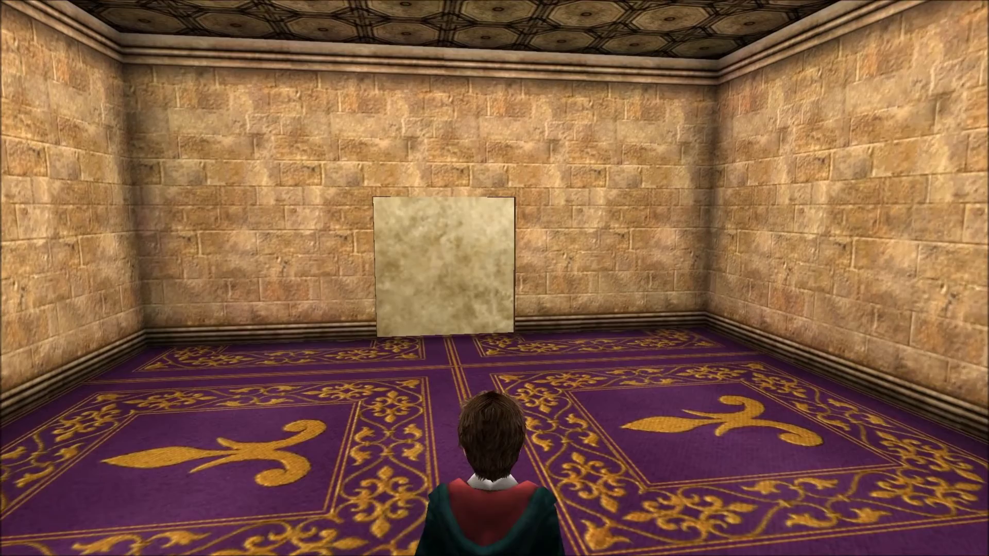